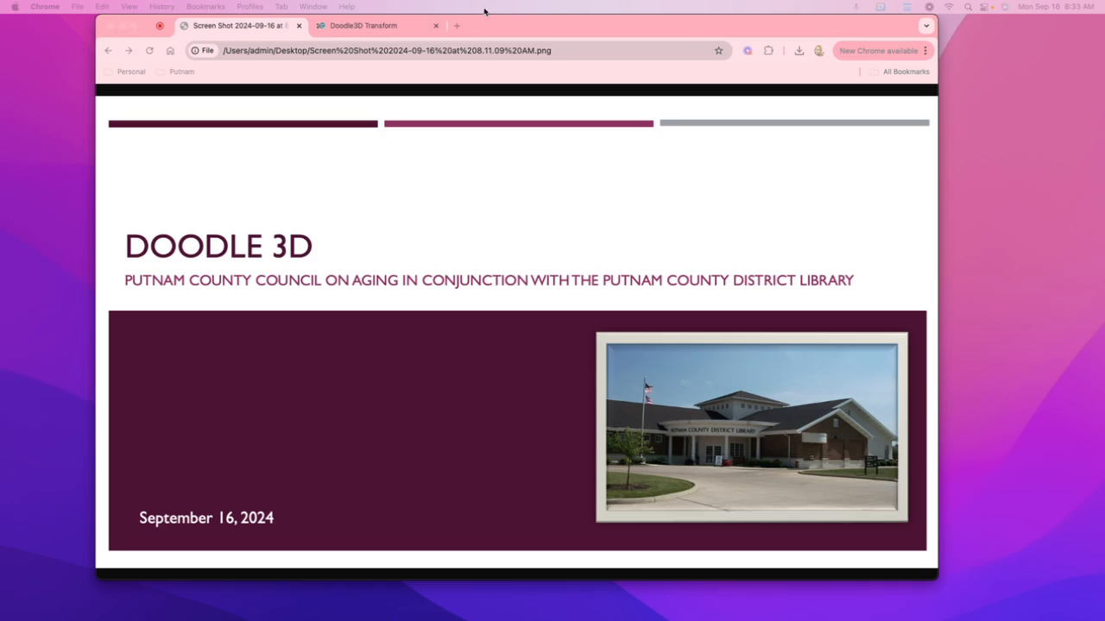
# Step: Switch to the Doodle3D page and draw a freehand angular curve in the default blue across the middle of the canvas
pyautogui.click(381, 29)
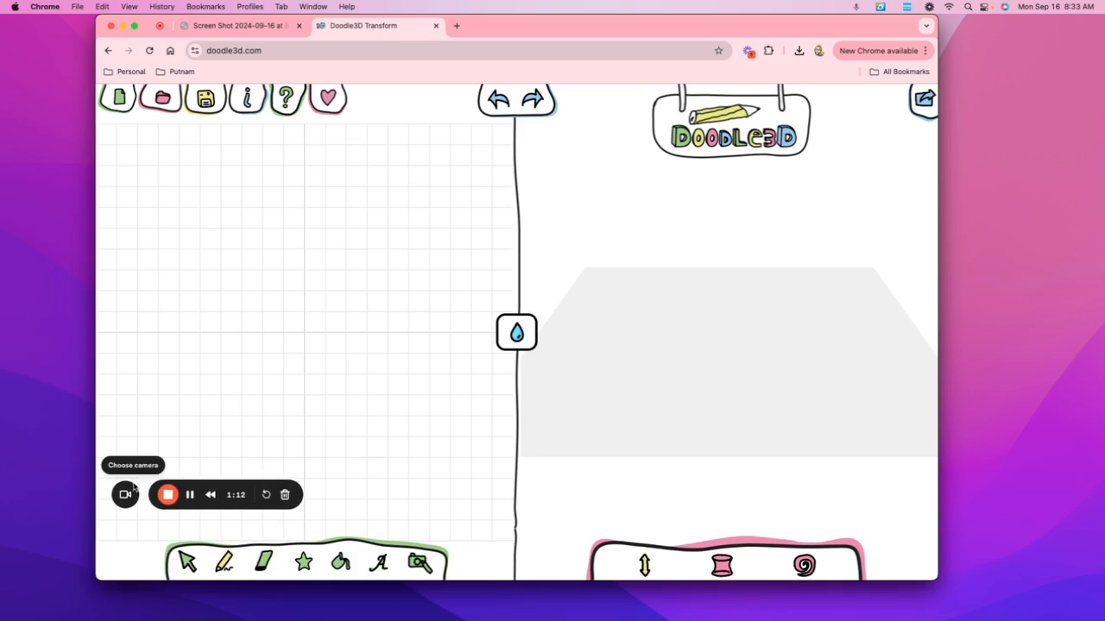
pyautogui.moveTo(136, 483); pyautogui.dragTo(142, 130)
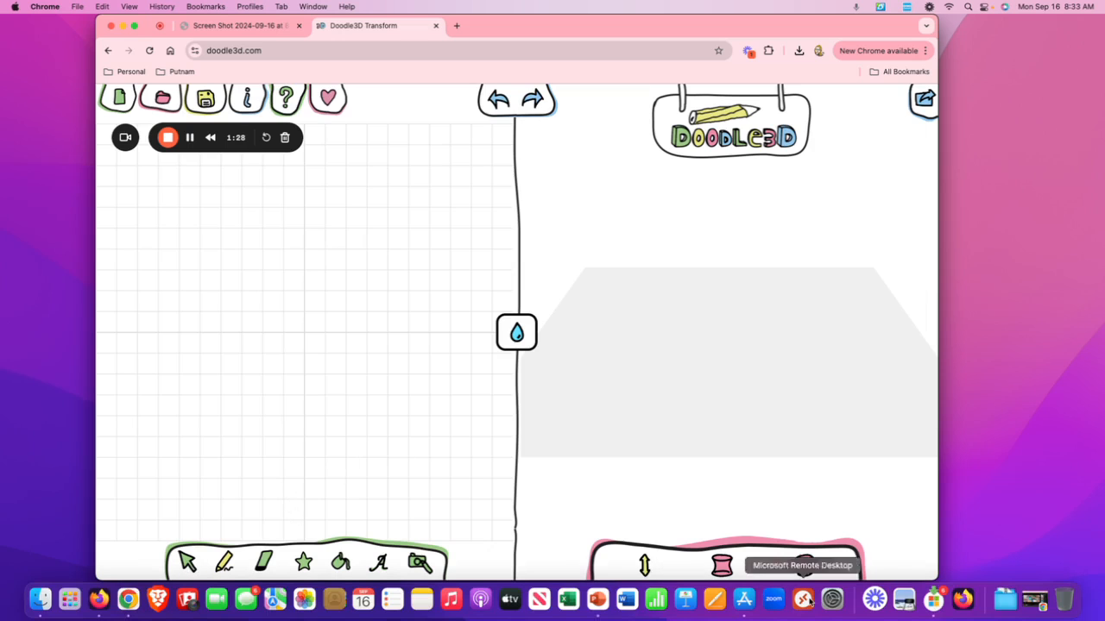
pyautogui.moveTo(229, 560)
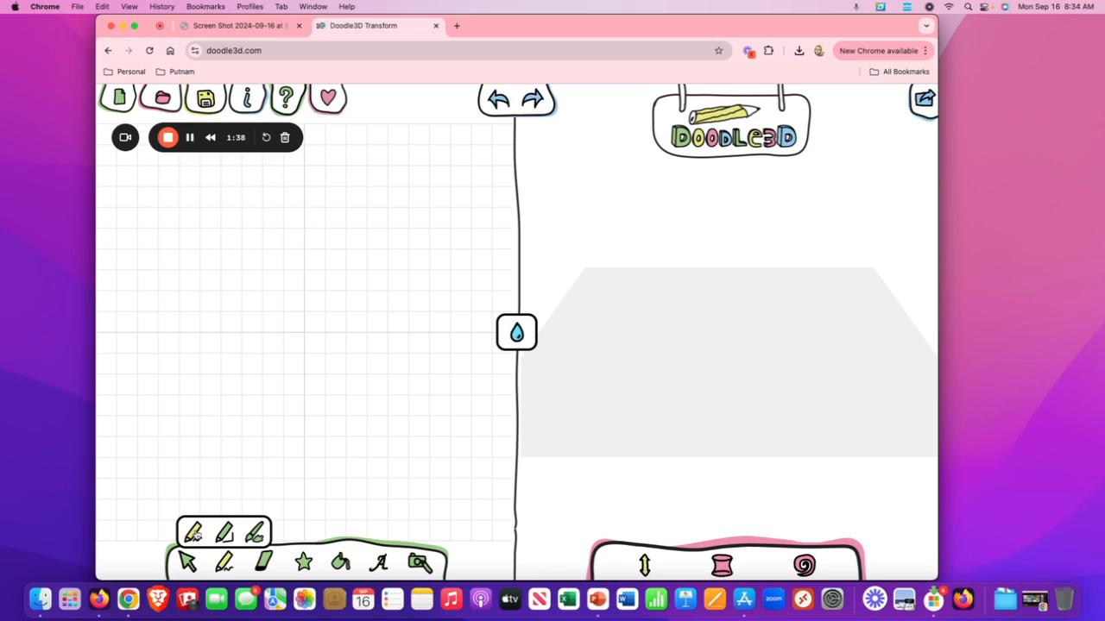
pyautogui.click(196, 535)
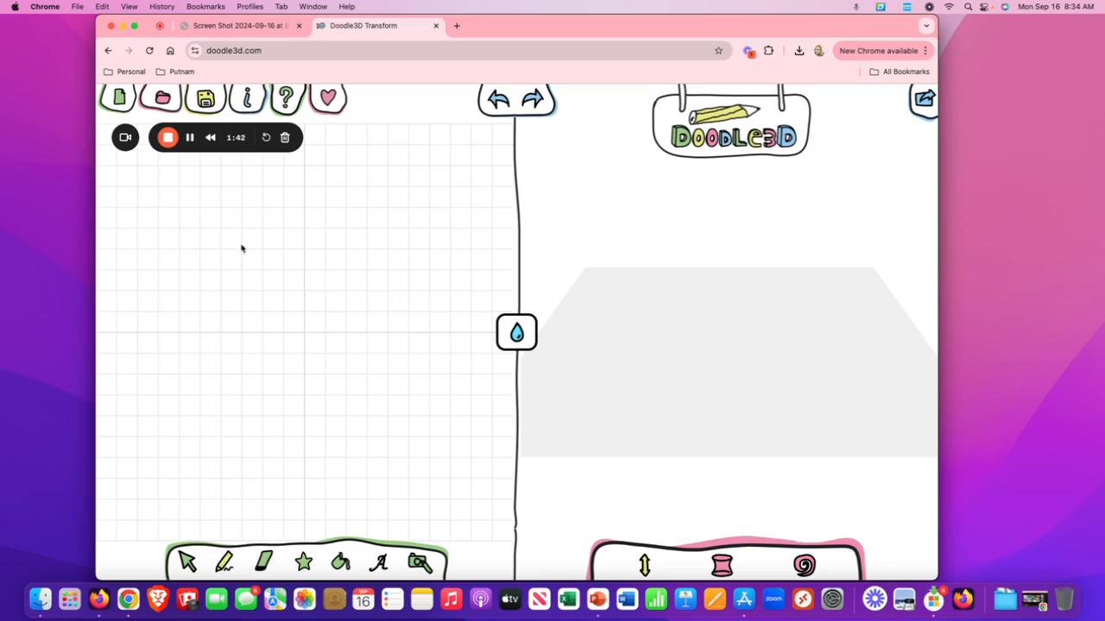
pyautogui.moveTo(239, 247)
pyautogui.mouseDown()
pyautogui.moveTo(312, 369)
pyautogui.moveTo(199, 365)
pyautogui.mouseUp()
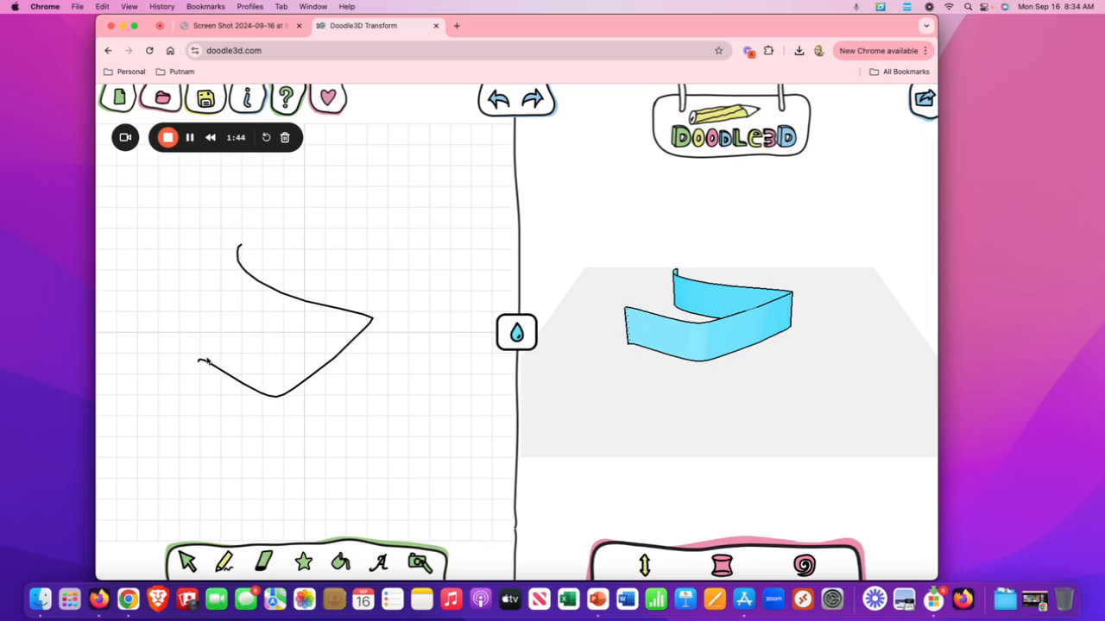
# Step: Set the colour to light purple and draw a second freehand curve crossing the right end of the first one
pyautogui.click(518, 333)
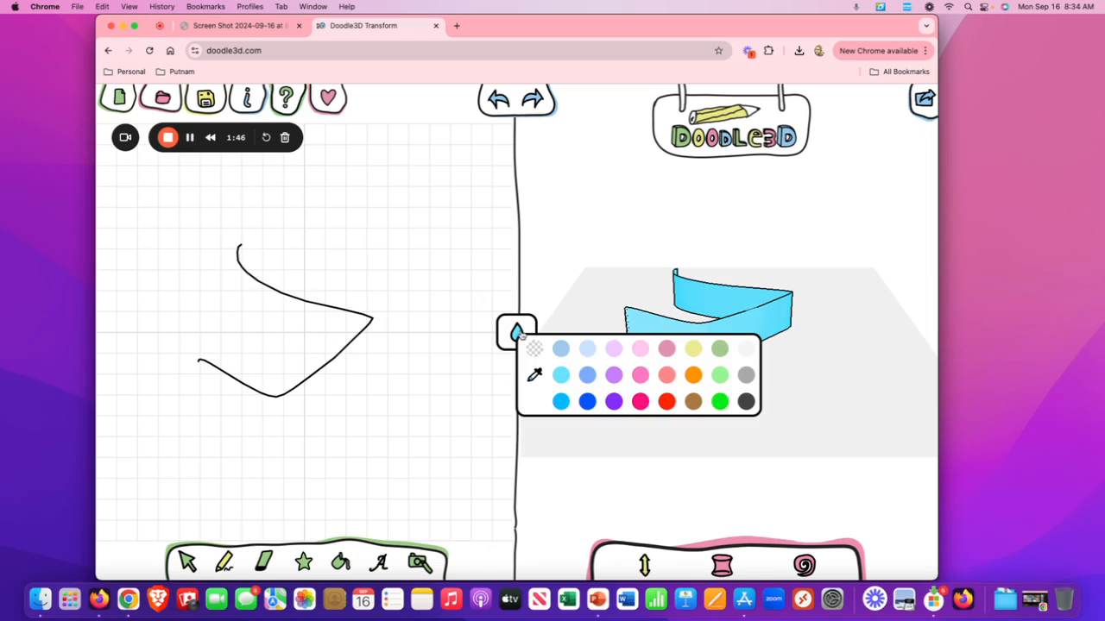
pyautogui.click(614, 349)
pyautogui.moveTo(384, 254)
pyautogui.mouseDown()
pyautogui.moveTo(338, 326)
pyautogui.moveTo(405, 377)
pyautogui.mouseUp()
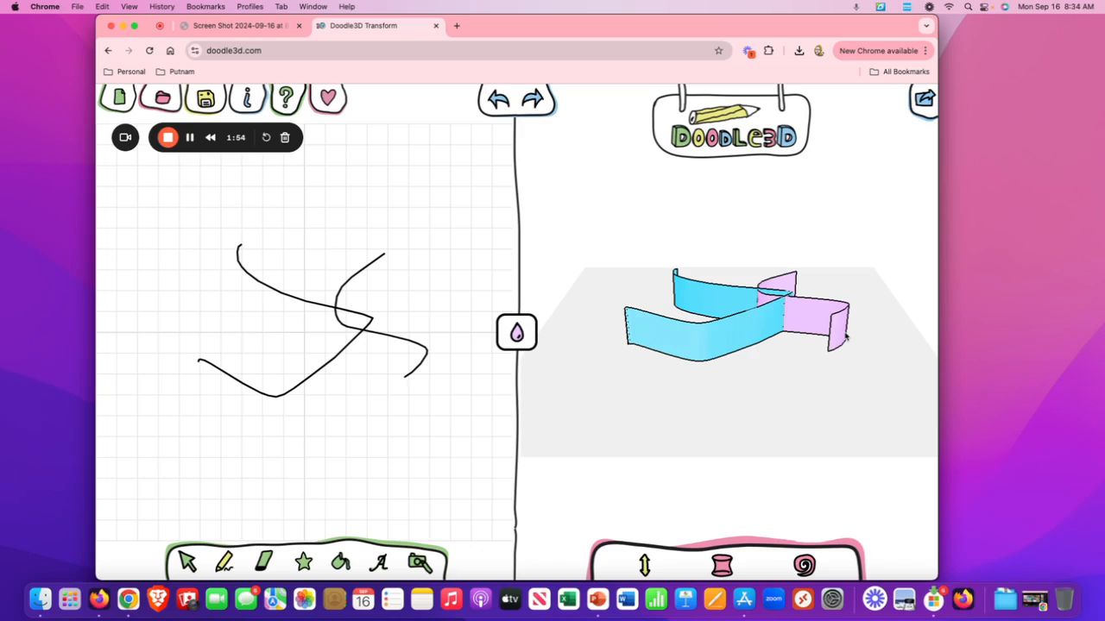
# Step: Draw a long straight light purple line with the straight-line pencil, running diagonally down across the lower half of the canvas
pyautogui.click(224, 563)
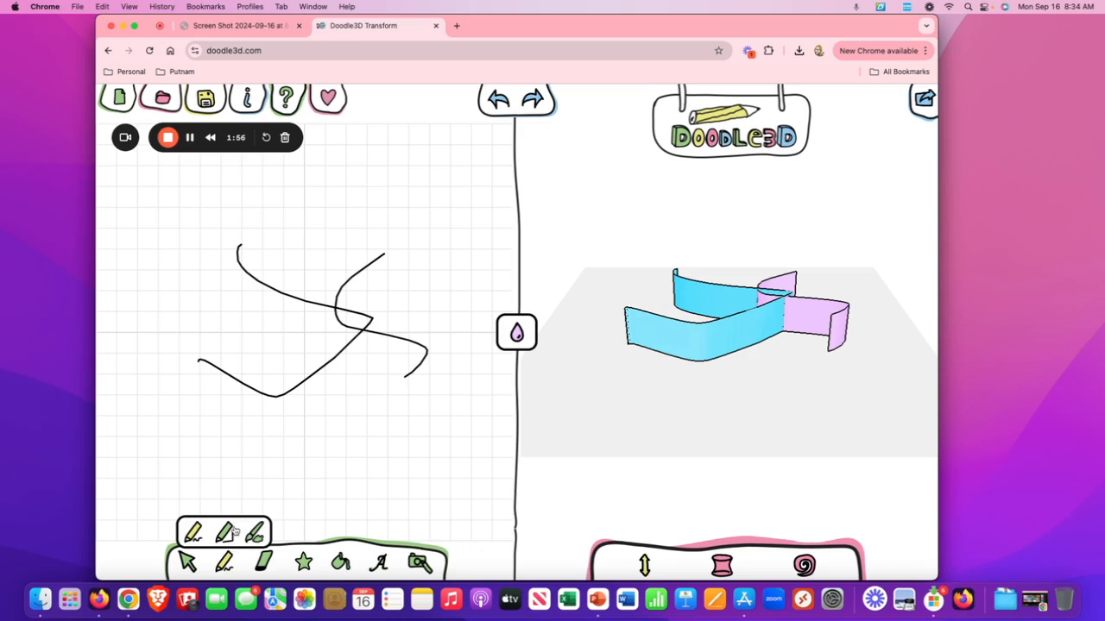
pyautogui.click(227, 533)
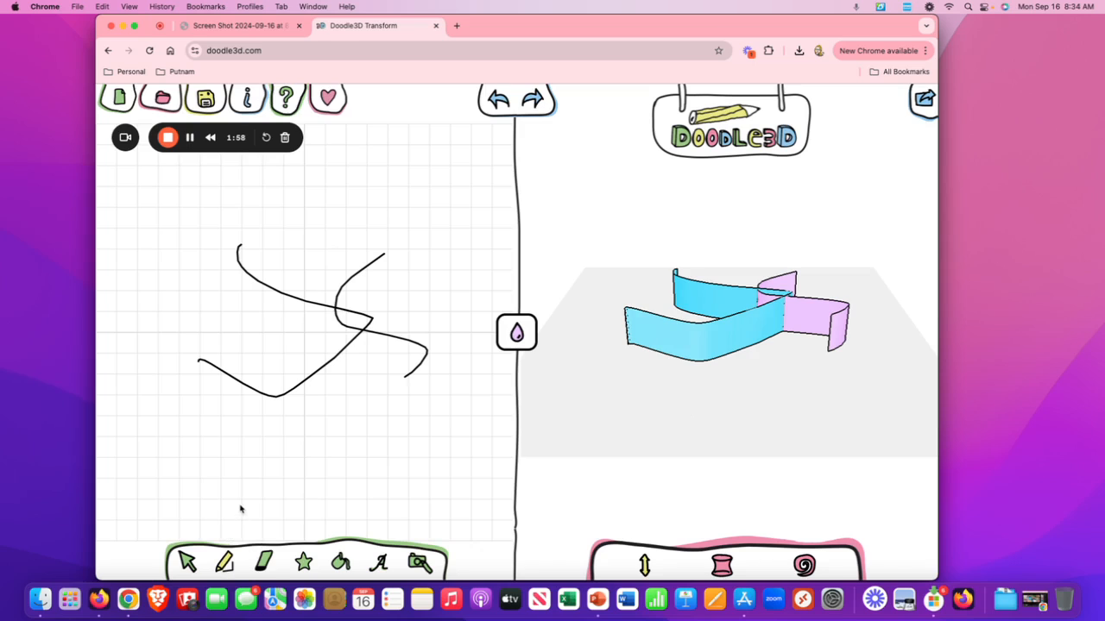
pyautogui.moveTo(180, 315)
pyautogui.mouseDown()
pyautogui.moveTo(178, 453)
pyautogui.moveTo(376, 470)
pyautogui.moveTo(361, 511)
pyautogui.moveTo(416, 480)
pyautogui.mouseUp()
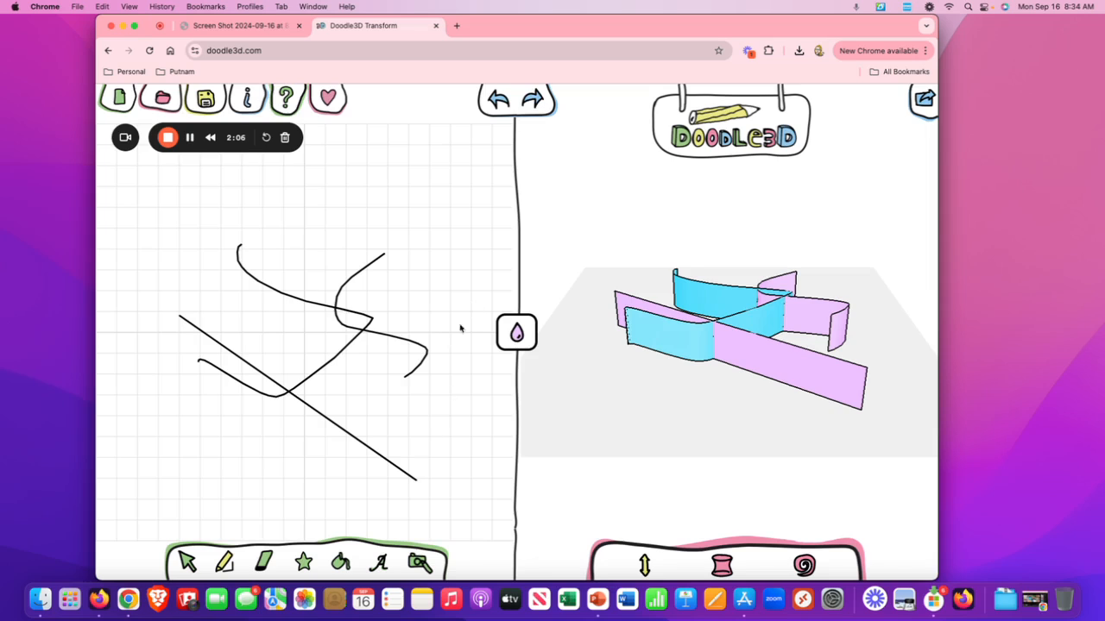
# Step: Paint a thick, winding light purple stroke over the existing lines with the brush tool
pyautogui.click(223, 562)
pyautogui.click(255, 533)
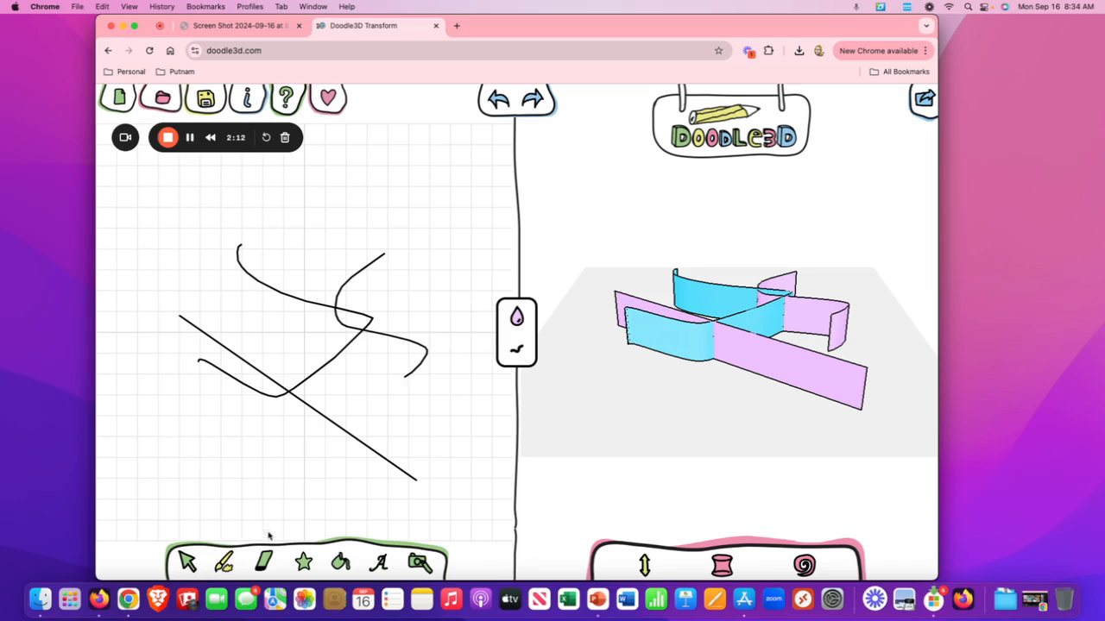
pyautogui.moveTo(370, 211)
pyautogui.mouseDown()
pyautogui.moveTo(242, 252)
pyautogui.moveTo(372, 321)
pyautogui.moveTo(182, 352)
pyautogui.moveTo(164, 380)
pyautogui.moveTo(202, 399)
pyautogui.moveTo(326, 380)
pyautogui.moveTo(349, 404)
pyautogui.moveTo(312, 433)
pyautogui.moveTo(268, 444)
pyautogui.mouseUp()
# Step: Set the colour to pale blue and paint a second thick, wavy brush stroke down the right side of the sketch
pyautogui.click(516, 317)
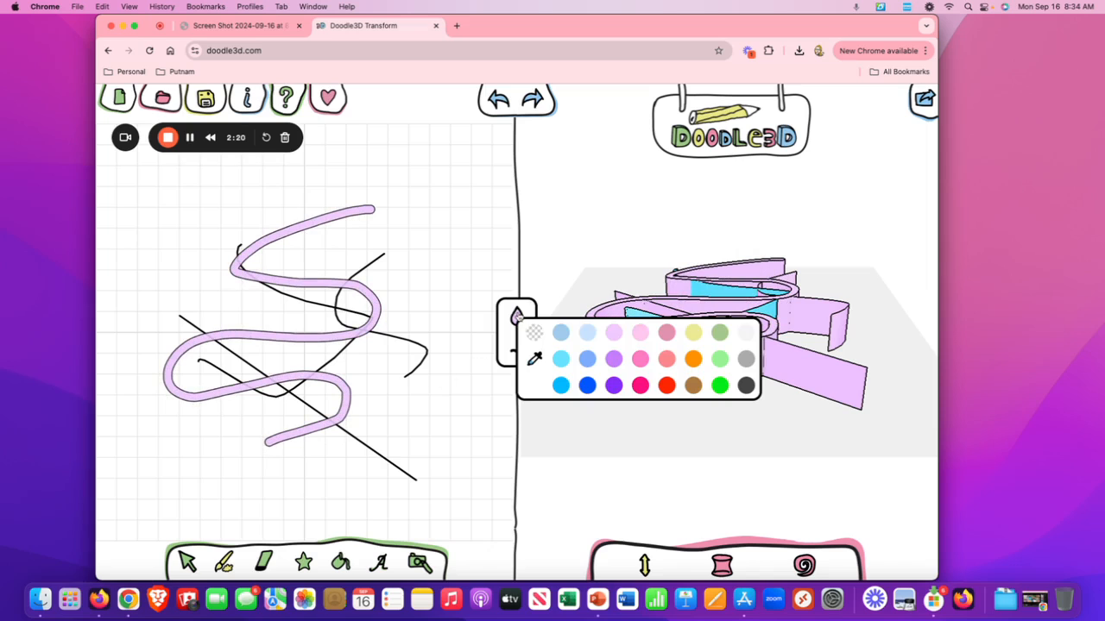
pyautogui.click(588, 333)
pyautogui.moveTo(479, 211)
pyautogui.mouseDown()
pyautogui.moveTo(402, 291)
pyautogui.moveTo(431, 379)
pyautogui.moveTo(395, 477)
pyautogui.mouseUp()
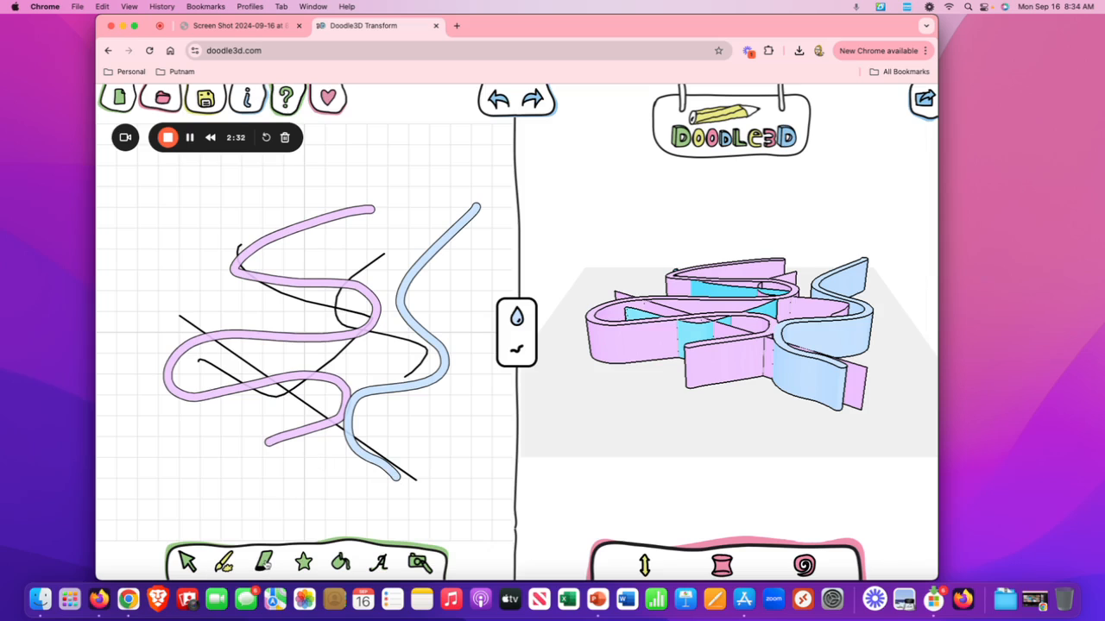
# Step: Erase the lower parts of the strokes and start a new blank doodle
pyautogui.click(264, 562)
pyautogui.moveTo(412, 492)
pyautogui.mouseDown()
pyautogui.moveTo(364, 490)
pyautogui.moveTo(363, 441)
pyautogui.moveTo(340, 429)
pyautogui.moveTo(249, 446)
pyautogui.moveTo(372, 419)
pyautogui.moveTo(313, 405)
pyautogui.moveTo(412, 397)
pyautogui.moveTo(414, 388)
pyautogui.moveTo(407, 404)
pyautogui.mouseUp()
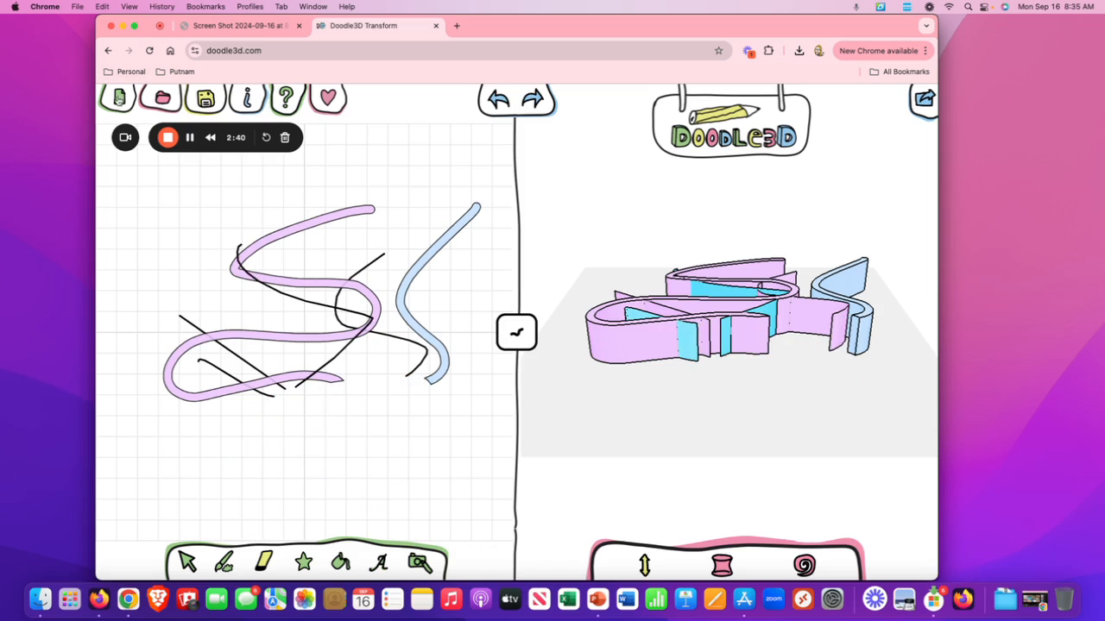
pyautogui.click(119, 96)
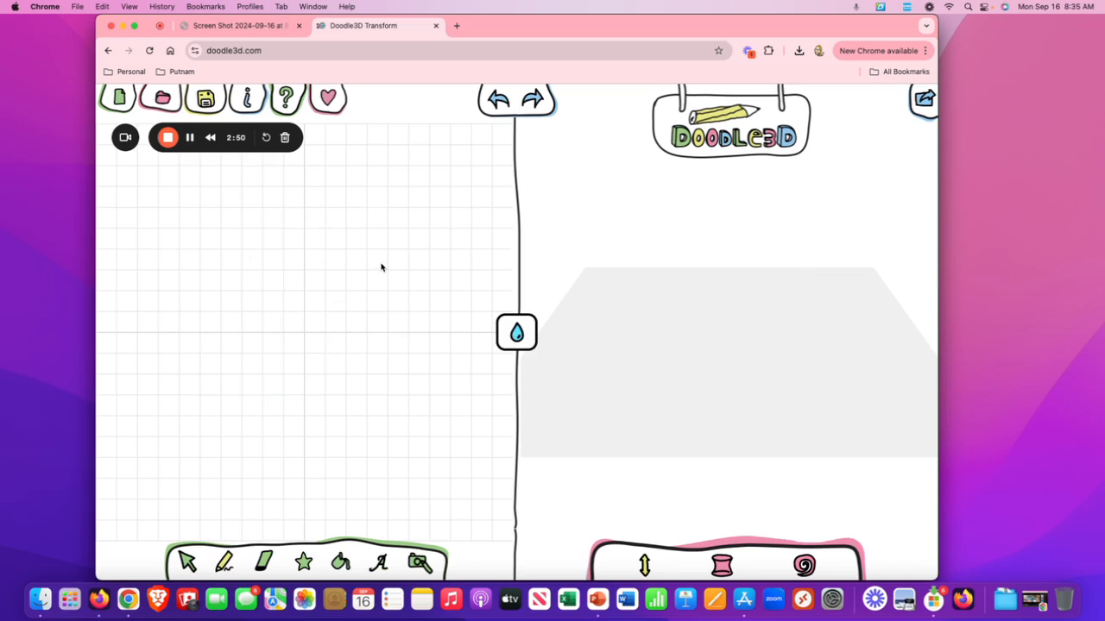
# Step: Draw a large blue circle in the upper left of the canvas with a small circle inside its right edge
pyautogui.click(303, 563)
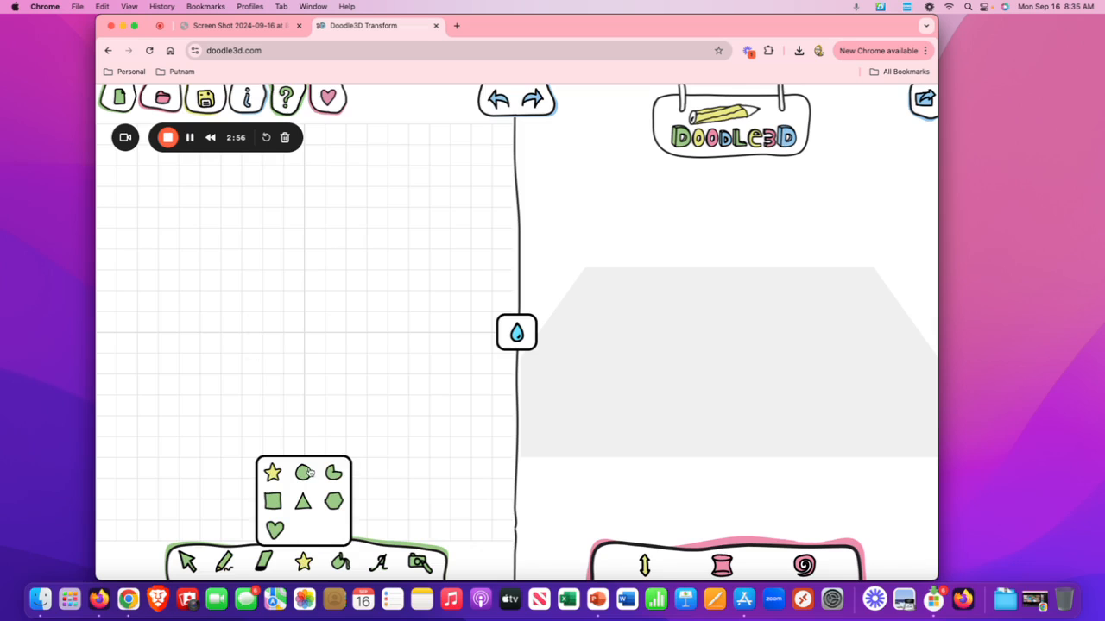
pyautogui.click(309, 474)
pyautogui.moveTo(222, 253); pyautogui.dragTo(295, 287)
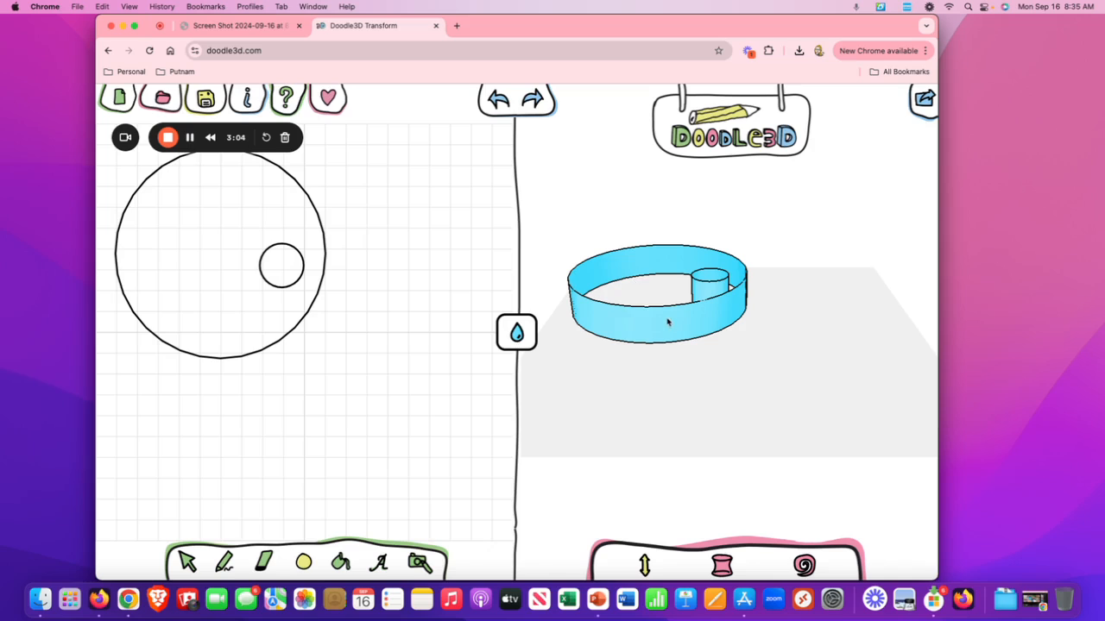
# Step: Set the colour to light purple and draw a medium circle overlapping the large circle's lower right and the small circle
pyautogui.click(516, 334)
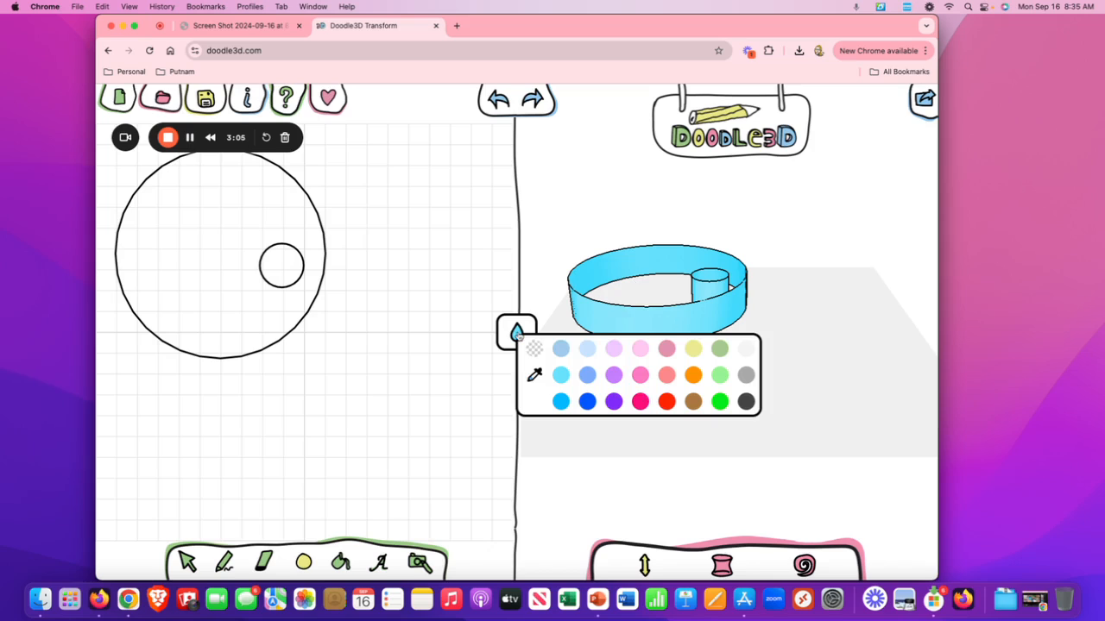
pyautogui.click(613, 348)
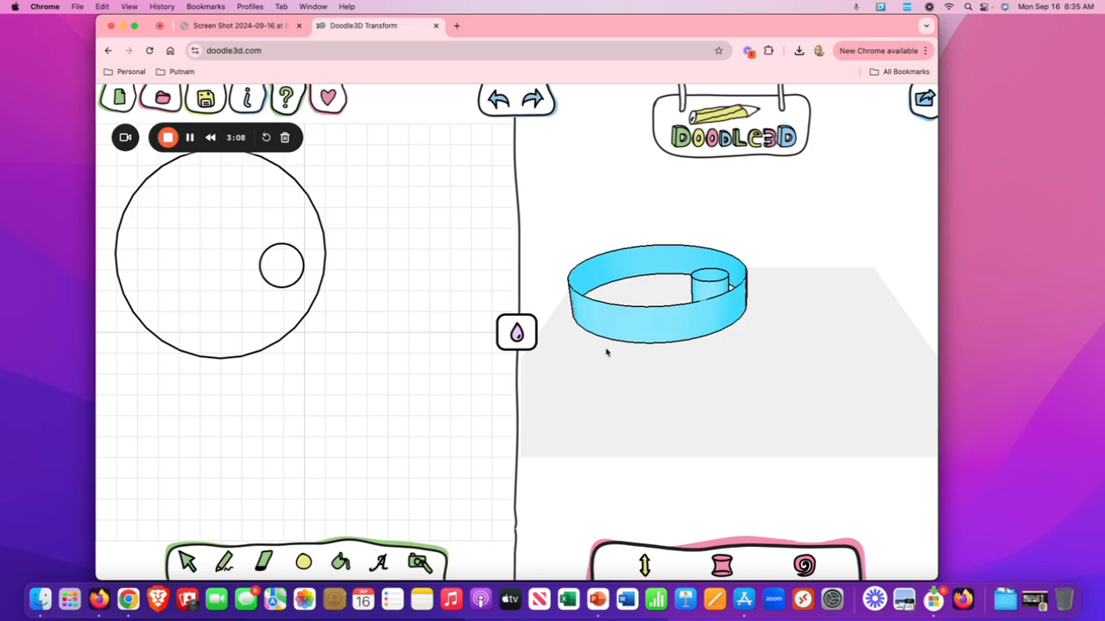
pyautogui.moveTo(333, 317); pyautogui.dragTo(389, 363)
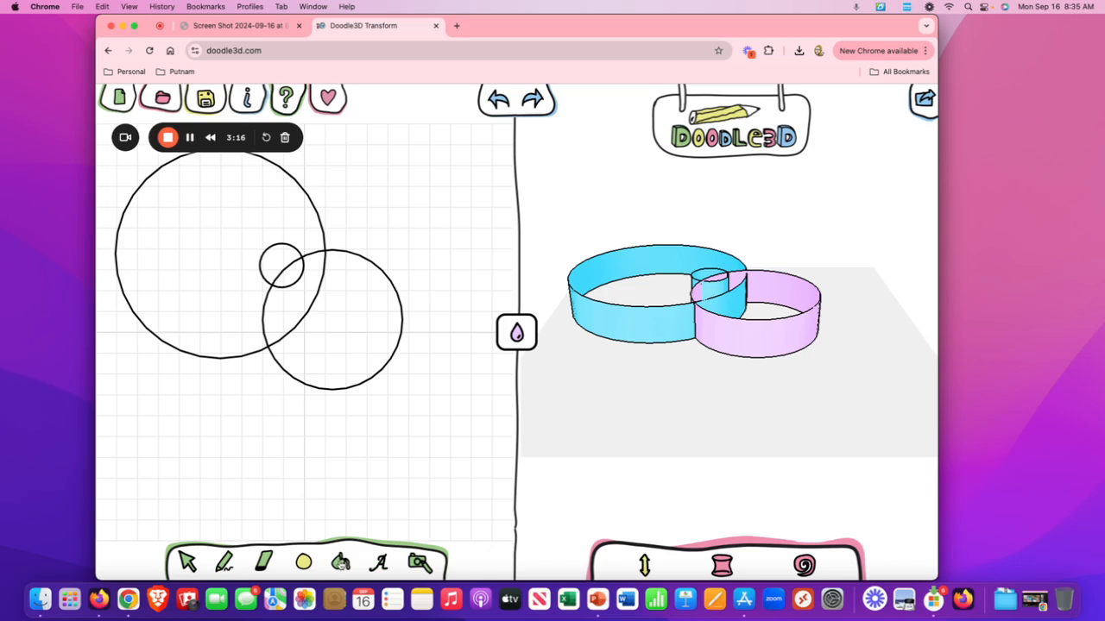
# Step: Fill the part of the medium circle outside the large circle with light pink
pyautogui.click(341, 562)
pyautogui.click(517, 331)
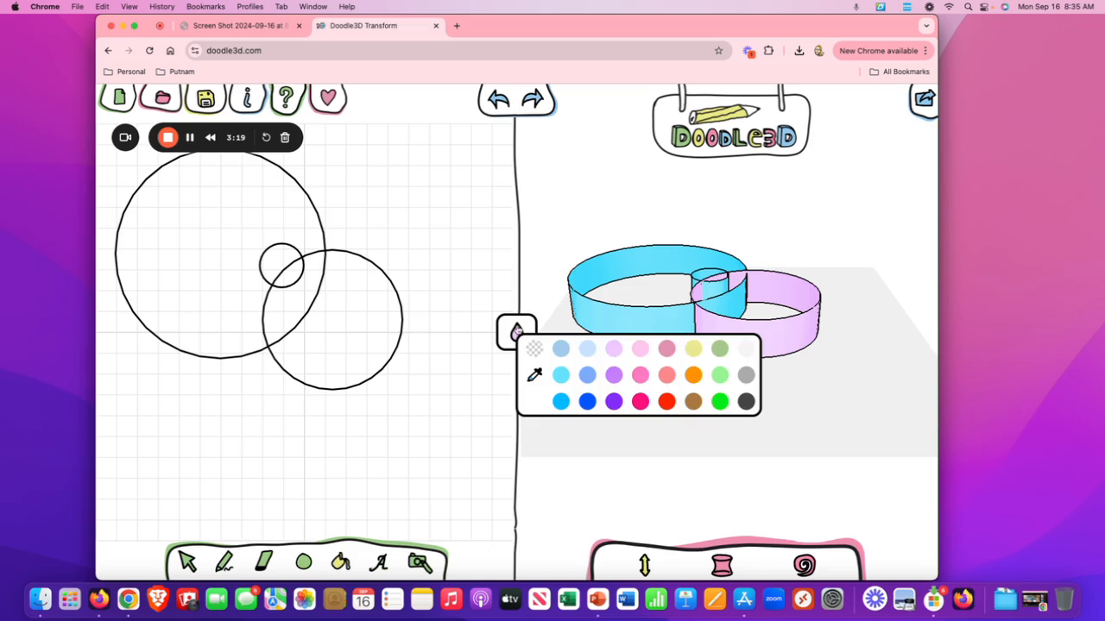
pyautogui.click(667, 350)
pyautogui.click(363, 336)
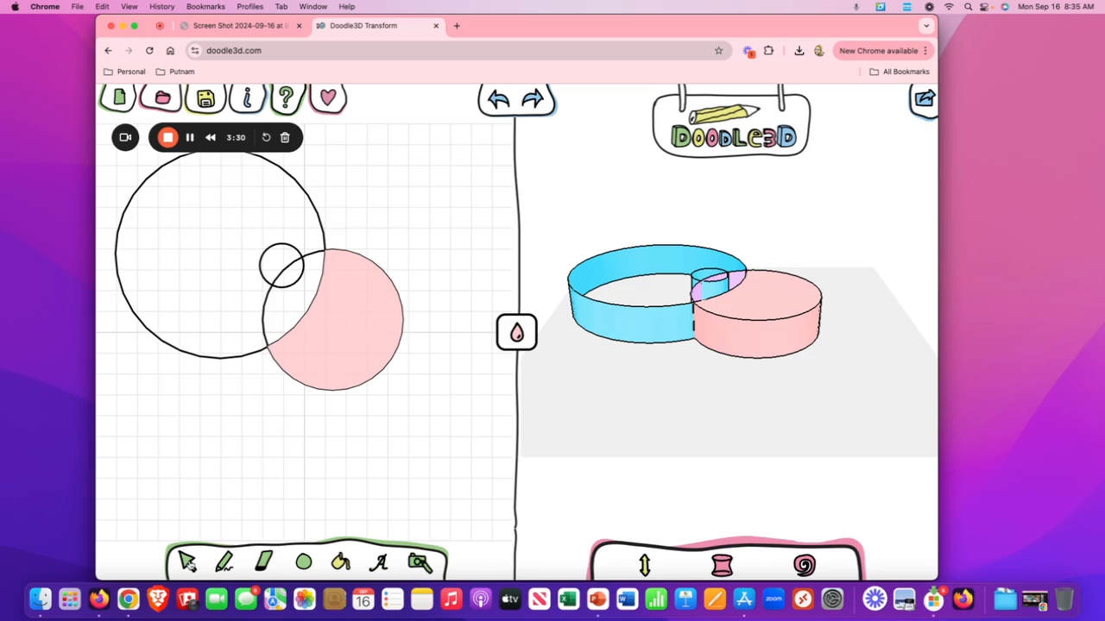
# Step: Move the pink shape away from the circles, rotate it a quarter turn counter-clockwise, and scale it to about 64 by 61 mm
pyautogui.click(186, 562)
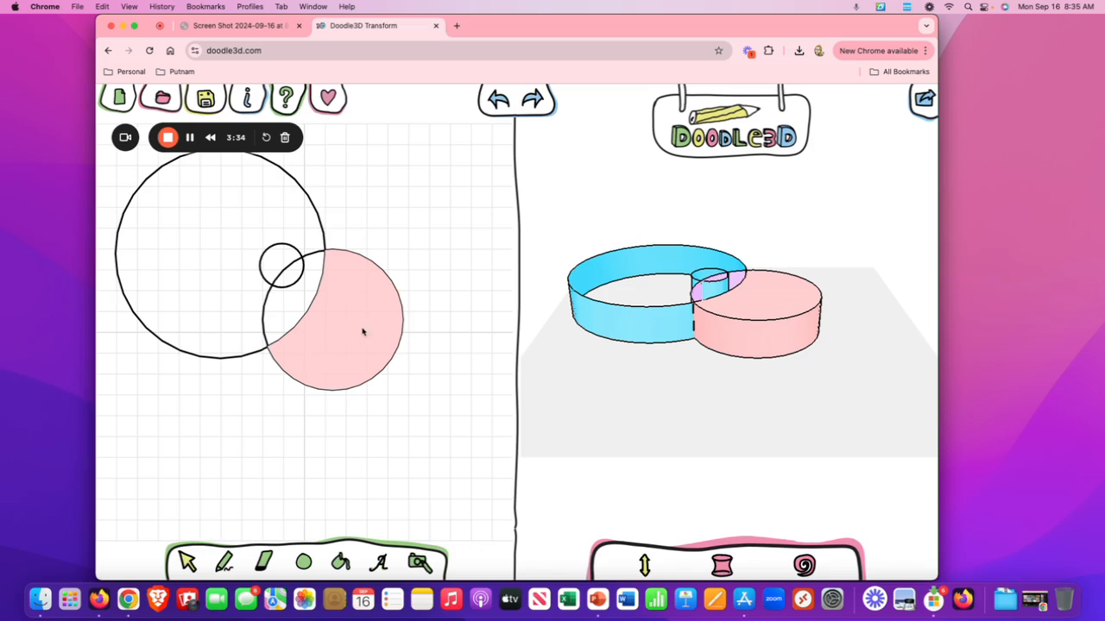
pyautogui.moveTo(365, 330); pyautogui.dragTo(412, 394)
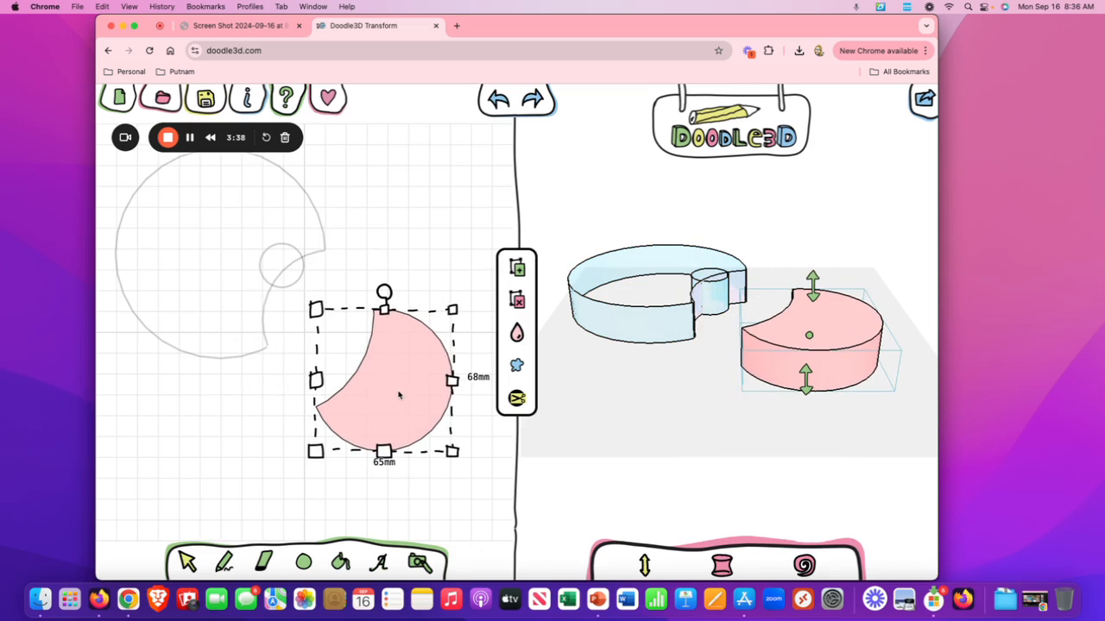
pyautogui.moveTo(453, 316); pyautogui.dragTo(205, 401)
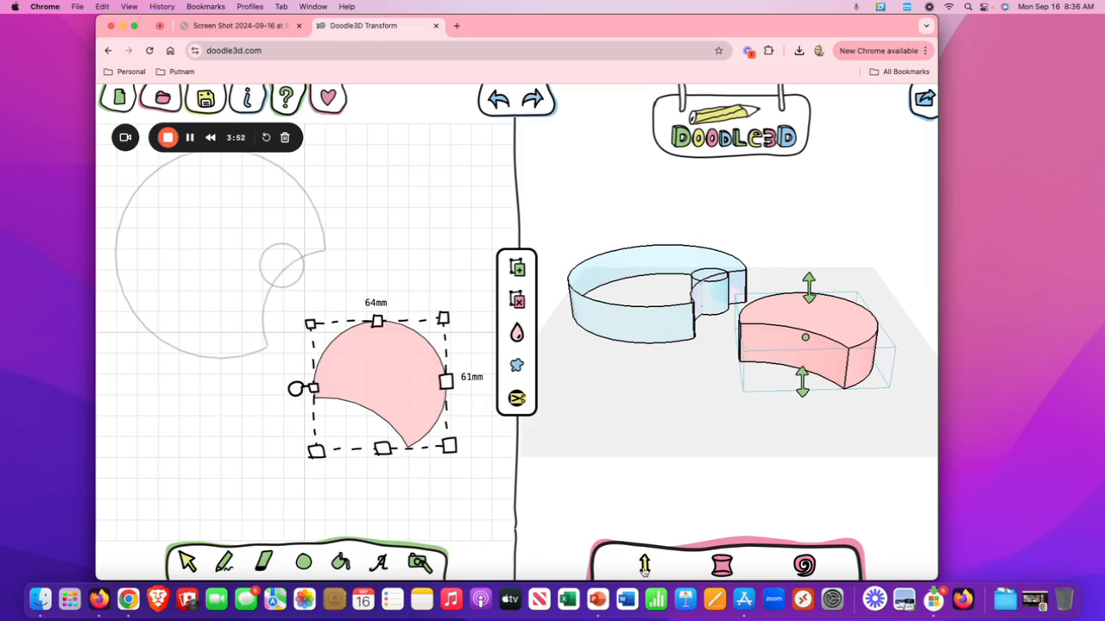
pyautogui.click(675, 426)
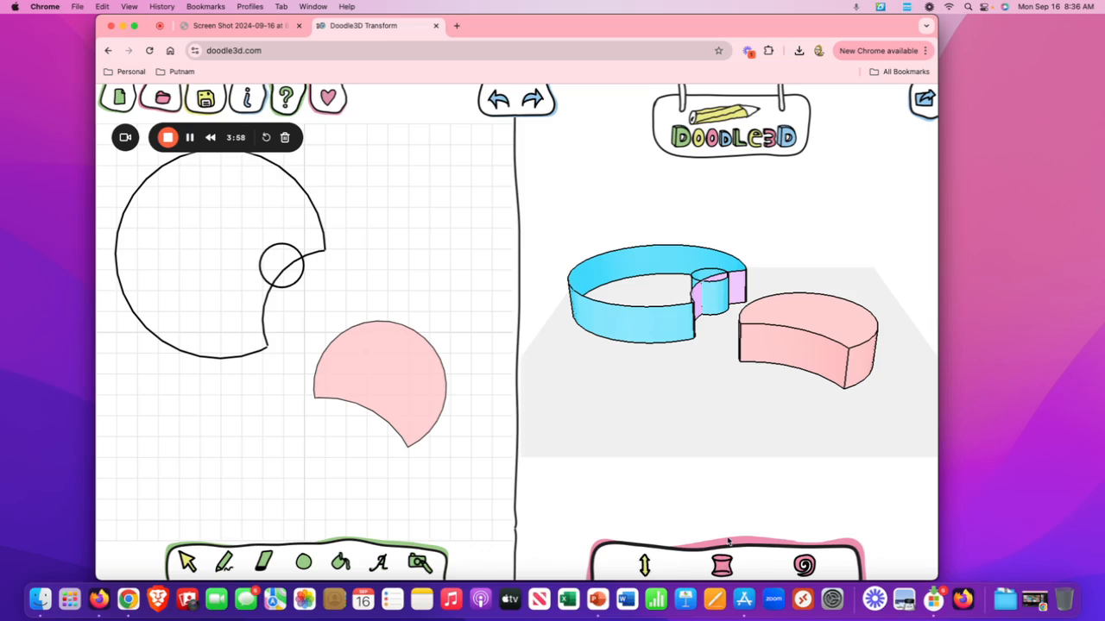
pyautogui.moveTo(711, 405); pyautogui.dragTo(755, 267)
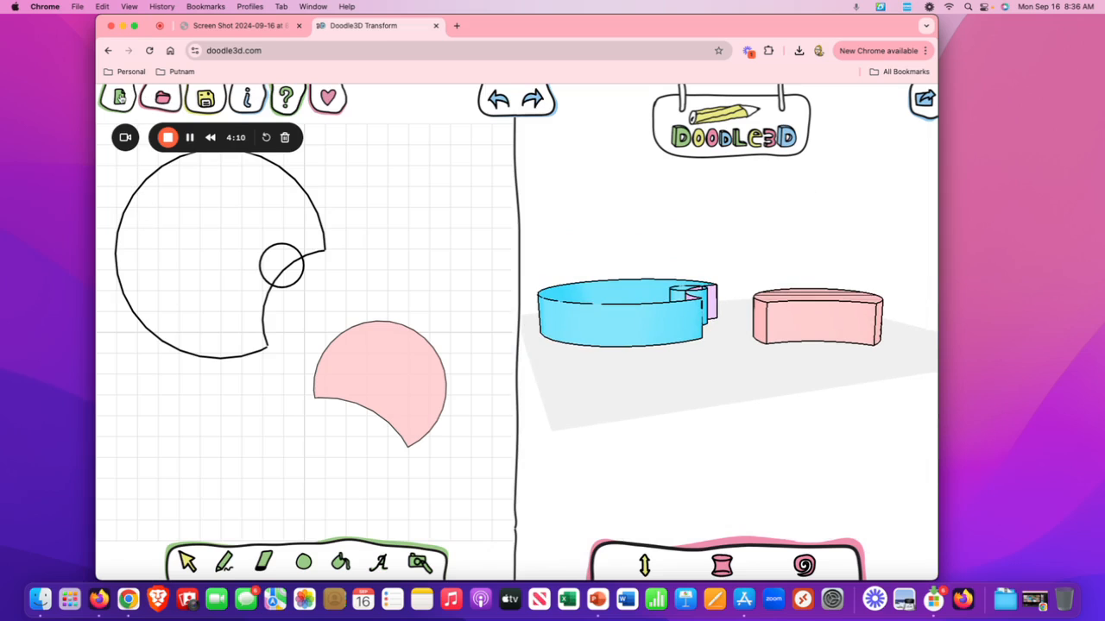
# Step: Start a new blank doodle and add the text ";kjjbbyuiyvv" at the centre of the canvas
pyautogui.click(119, 97)
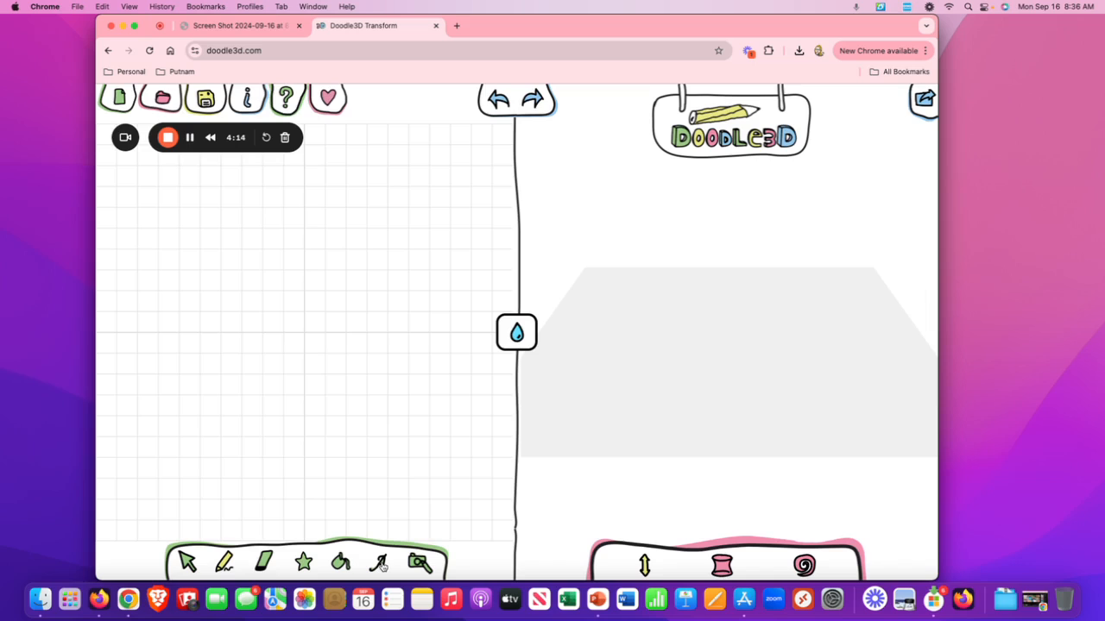
pyautogui.click(380, 563)
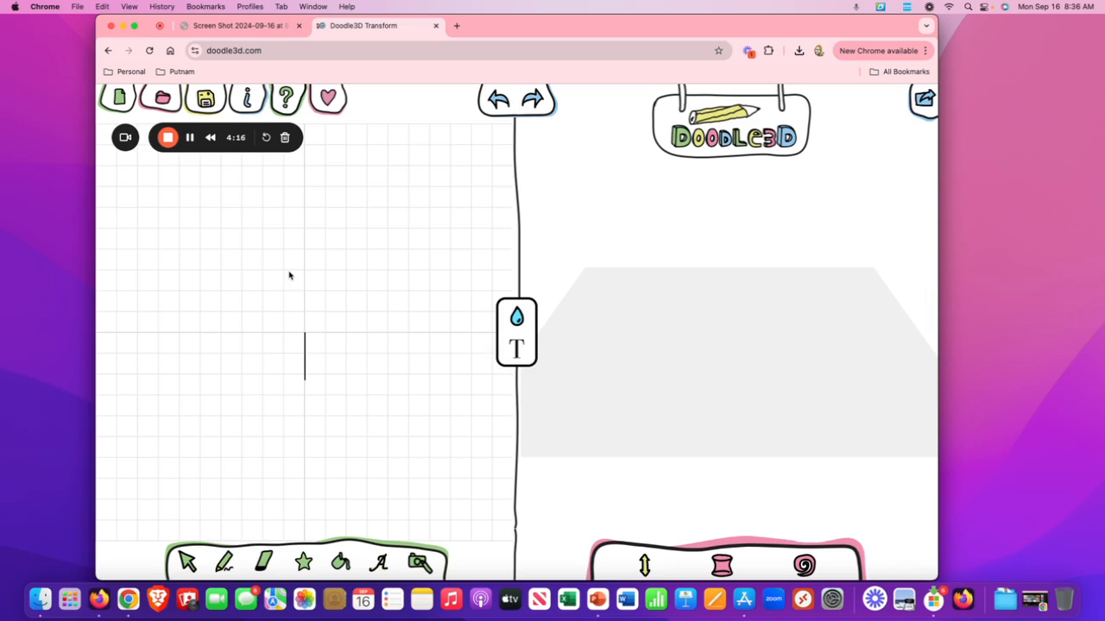
pyautogui.write(';kj')
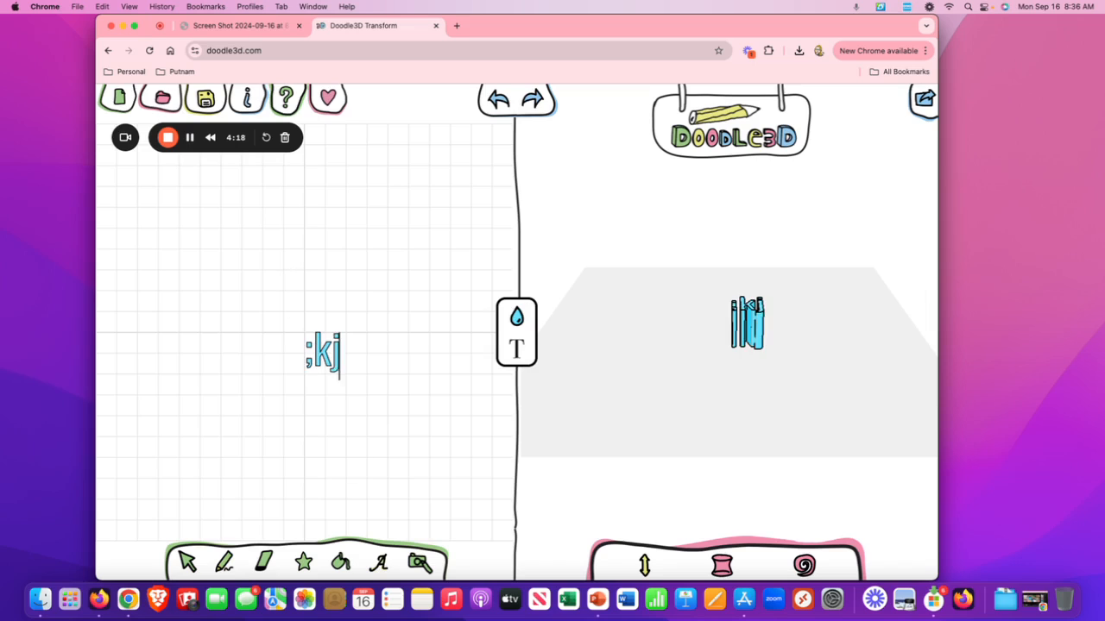
pyautogui.write('jbbyuiyvv')
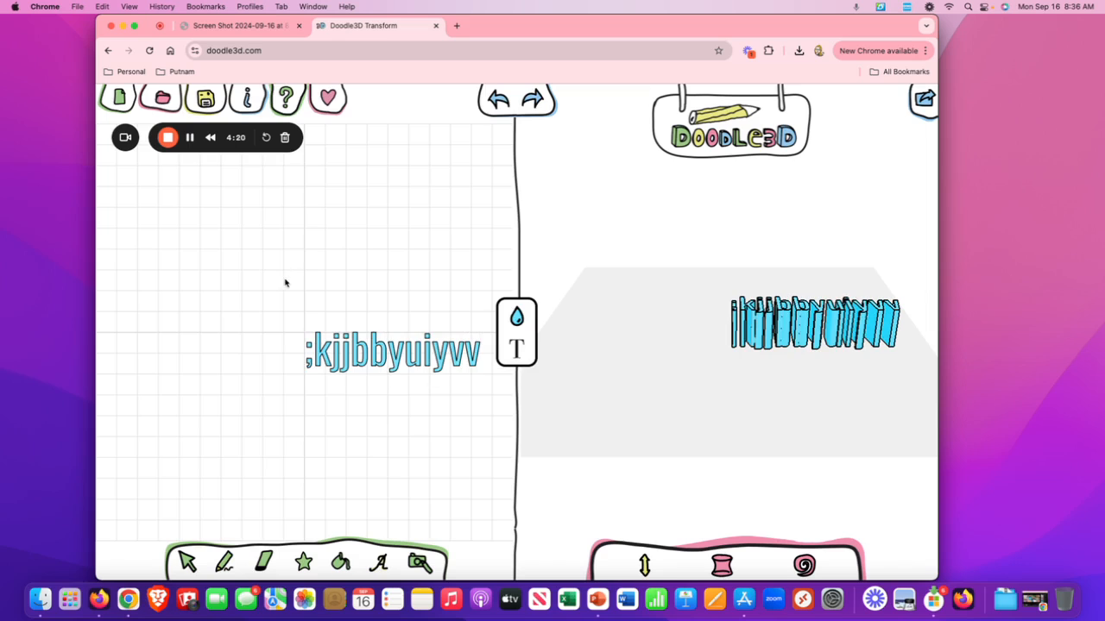
pyautogui.moveTo(641, 383); pyautogui.dragTo(722, 412)
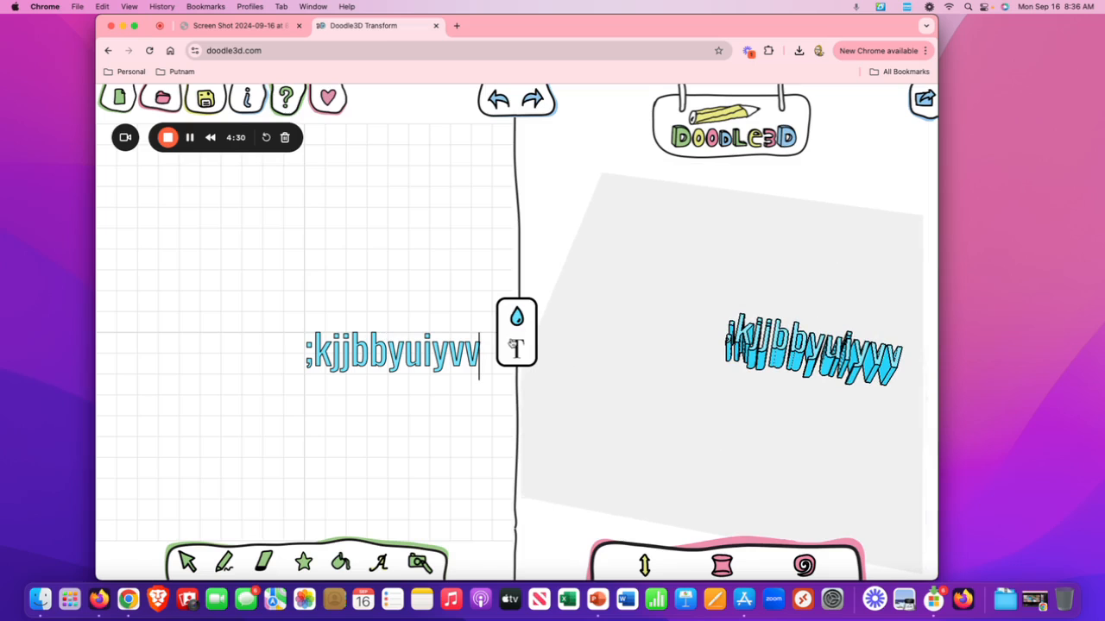
# Step: Start a new blank doodle and import the dog image 8638025.png from the cute-dog-portrait-isolated folder for tracing
pyautogui.click(118, 98)
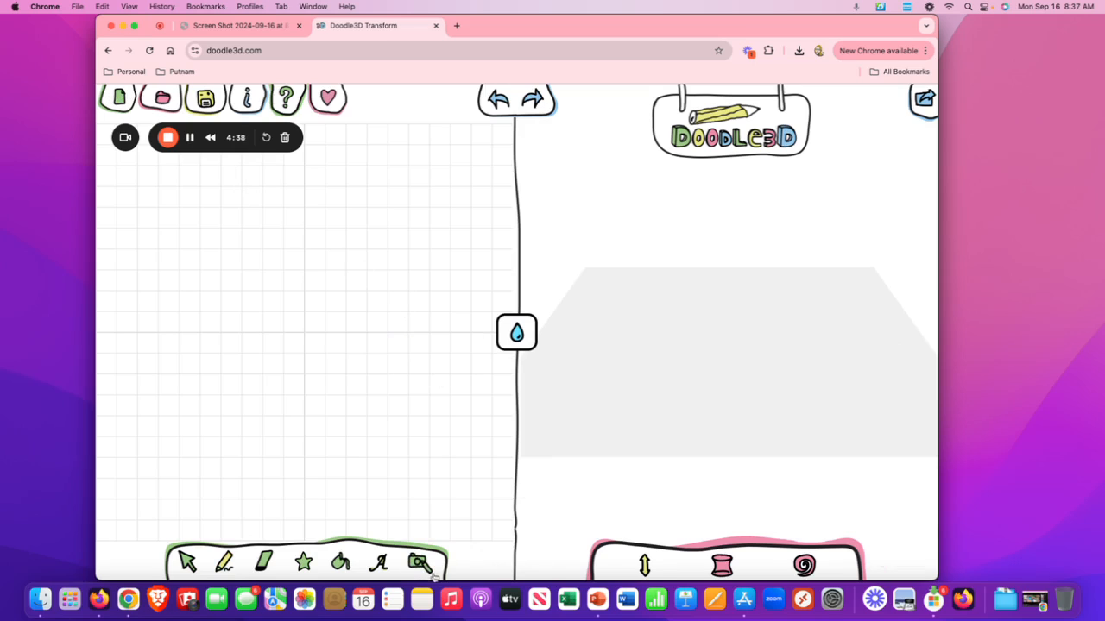
pyautogui.click(419, 562)
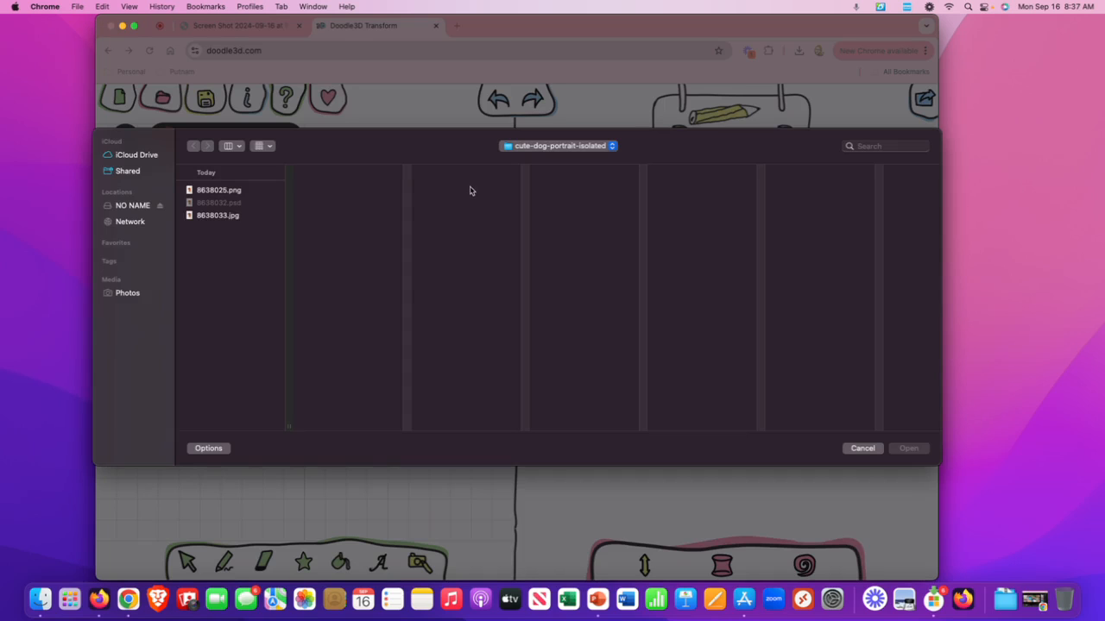
pyautogui.click(220, 192)
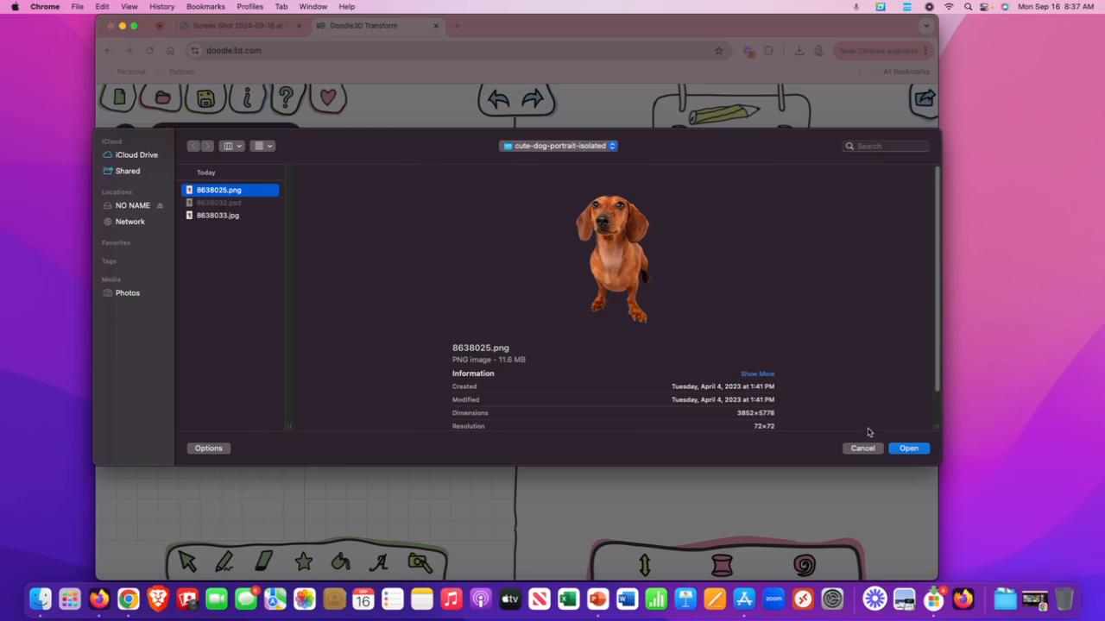
pyautogui.click(909, 449)
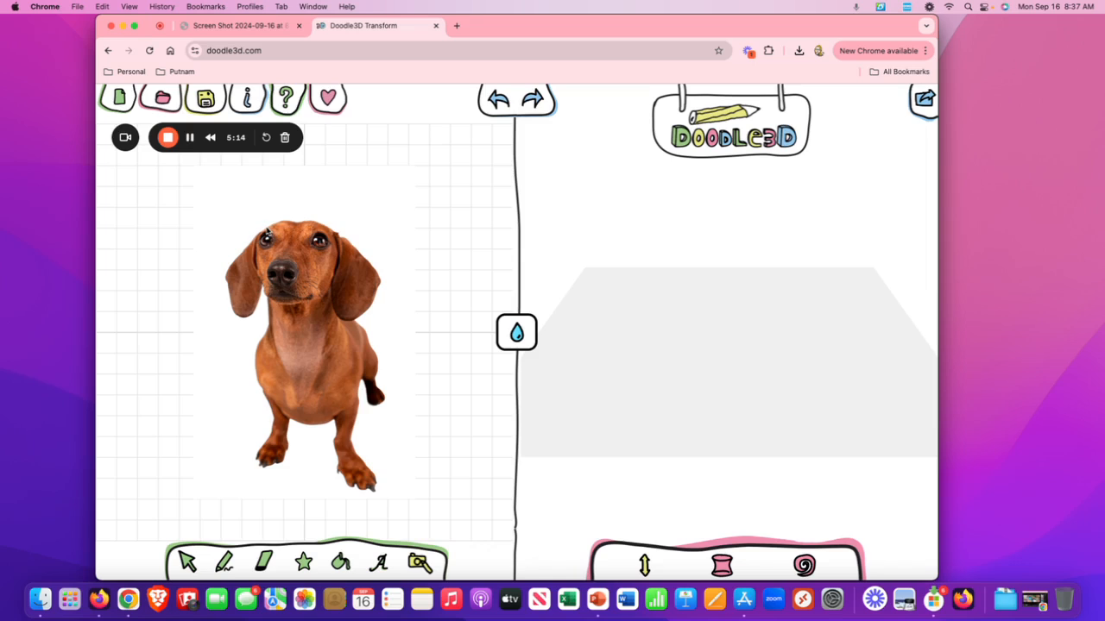
# Step: Trace the image border, the dark patches on the dog and its outer contour with the image tracing tool
pyautogui.click(266, 228)
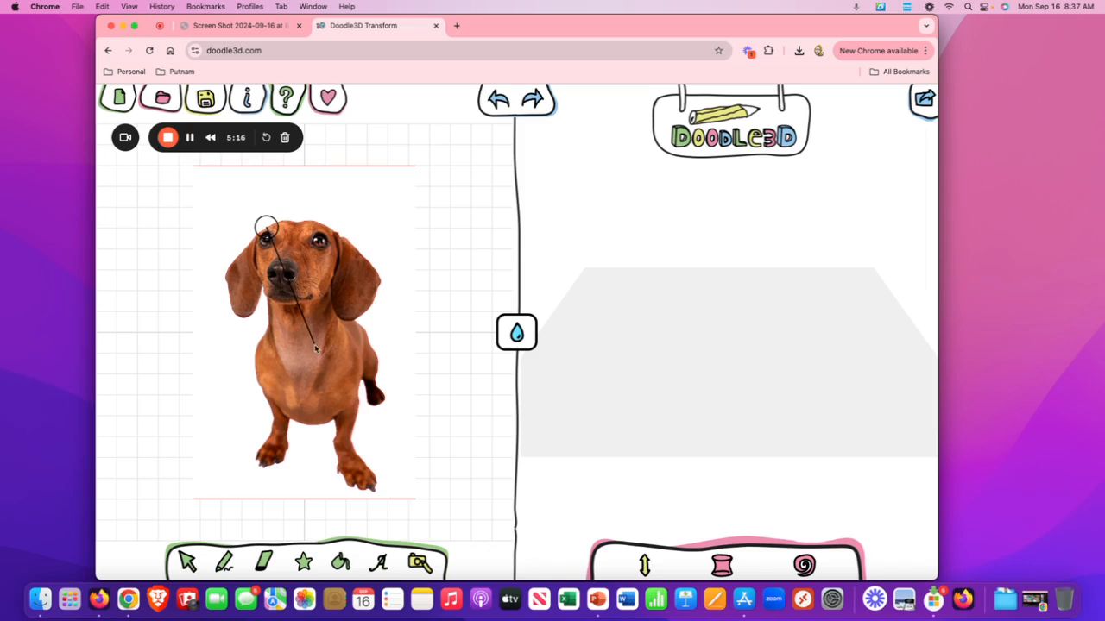
pyautogui.moveTo(334, 387); pyautogui.dragTo(371, 489)
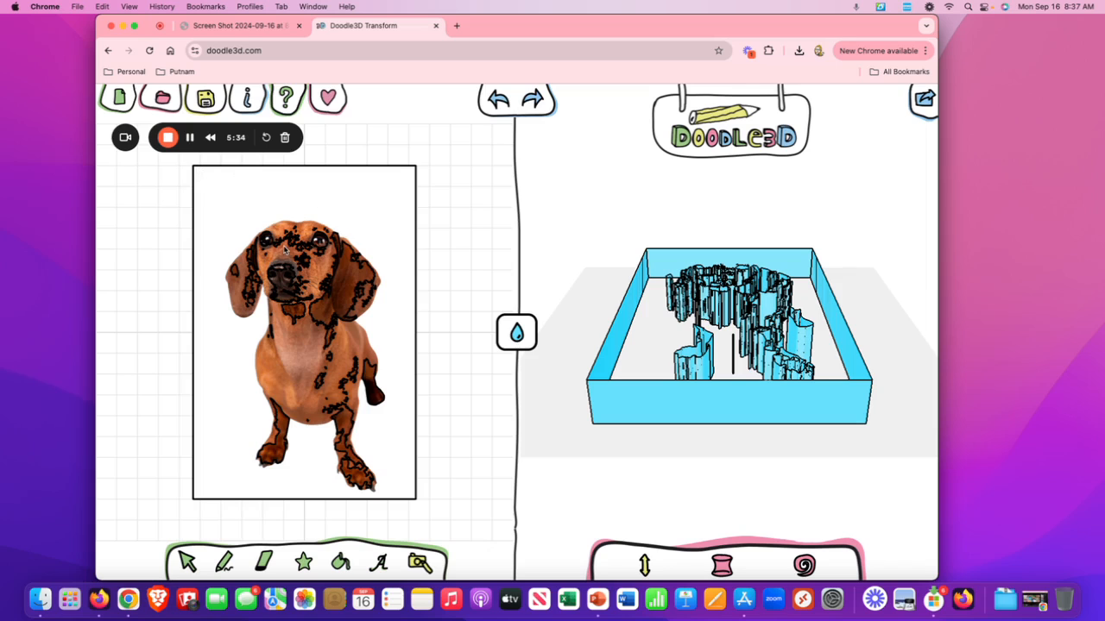
pyautogui.moveTo(732, 354); pyautogui.dragTo(738, 440)
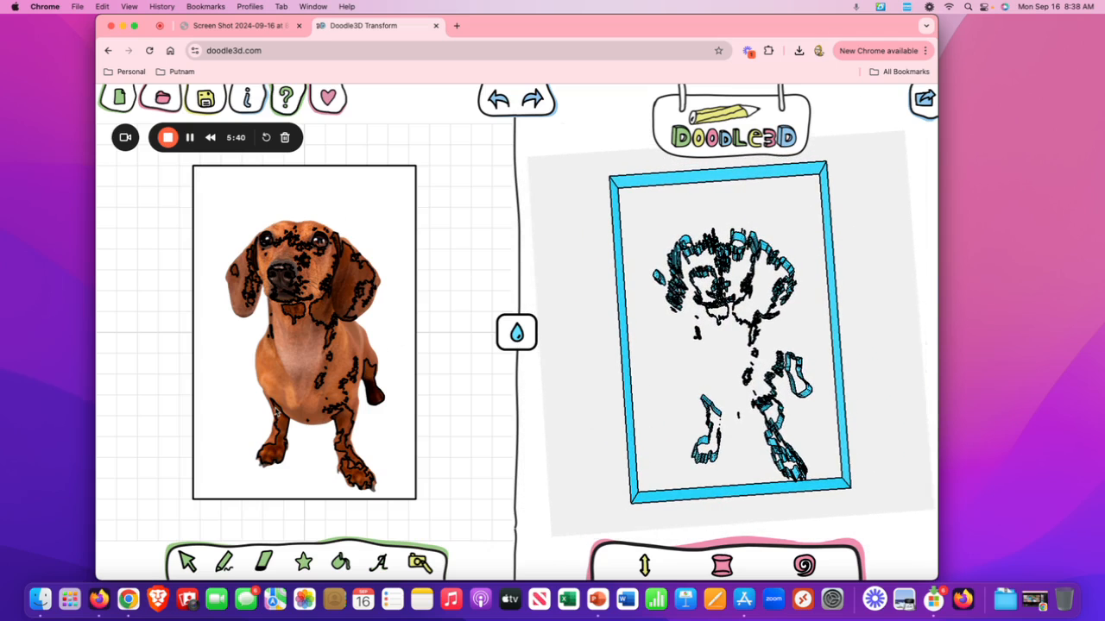
pyautogui.moveTo(266, 409); pyautogui.dragTo(348, 245)
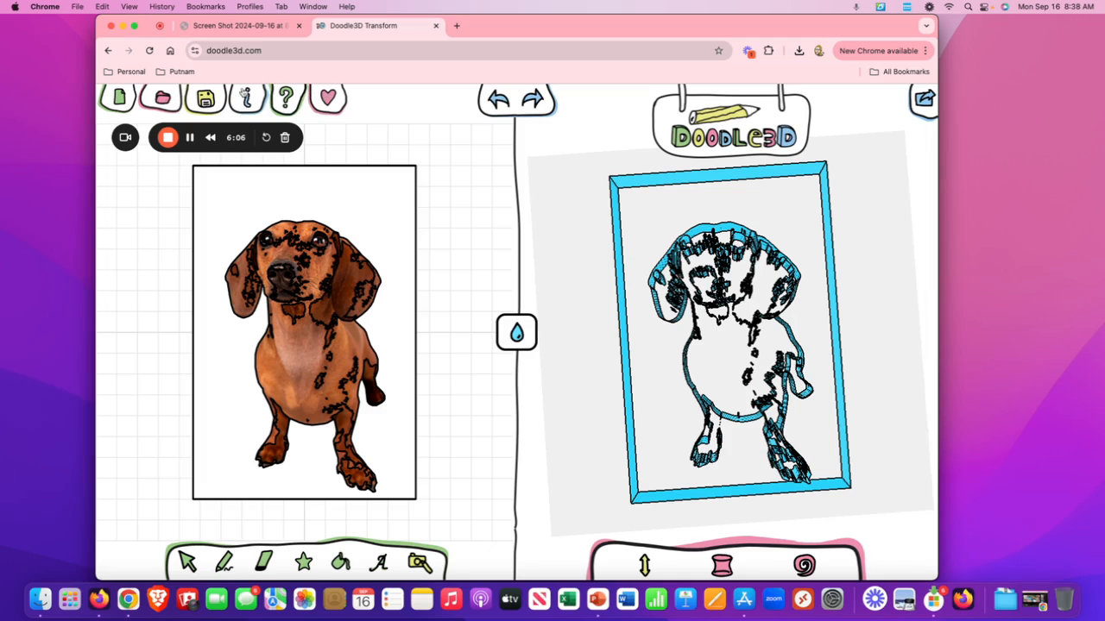
# Step: Look through the donation, tutorial video and program information pages, closing each one to return to the doodle
pyautogui.click(329, 98)
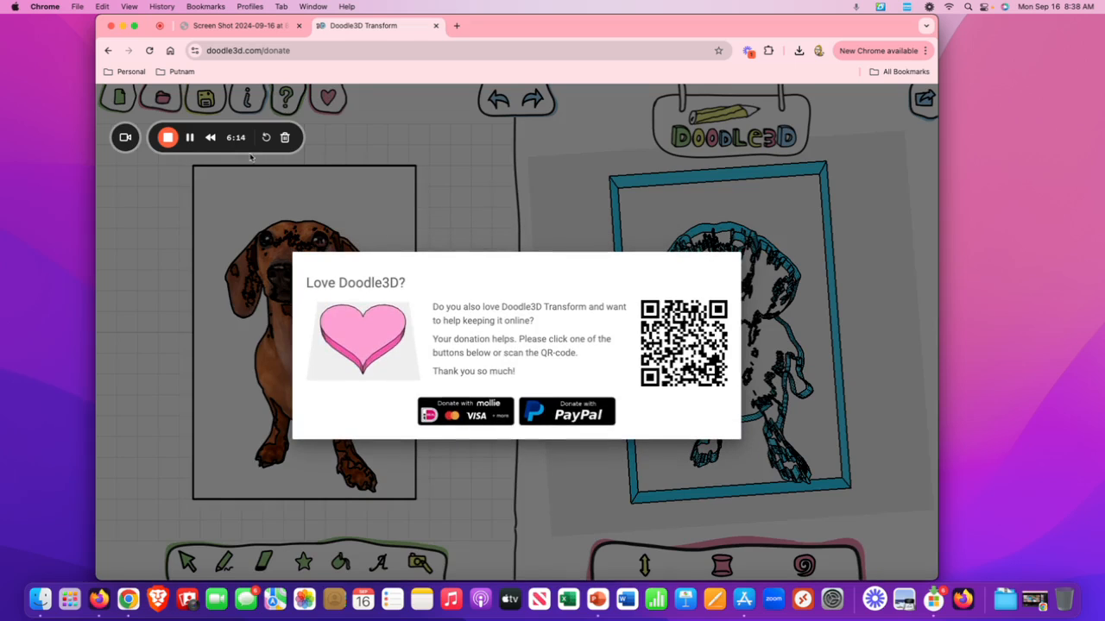
pyautogui.click(441, 138)
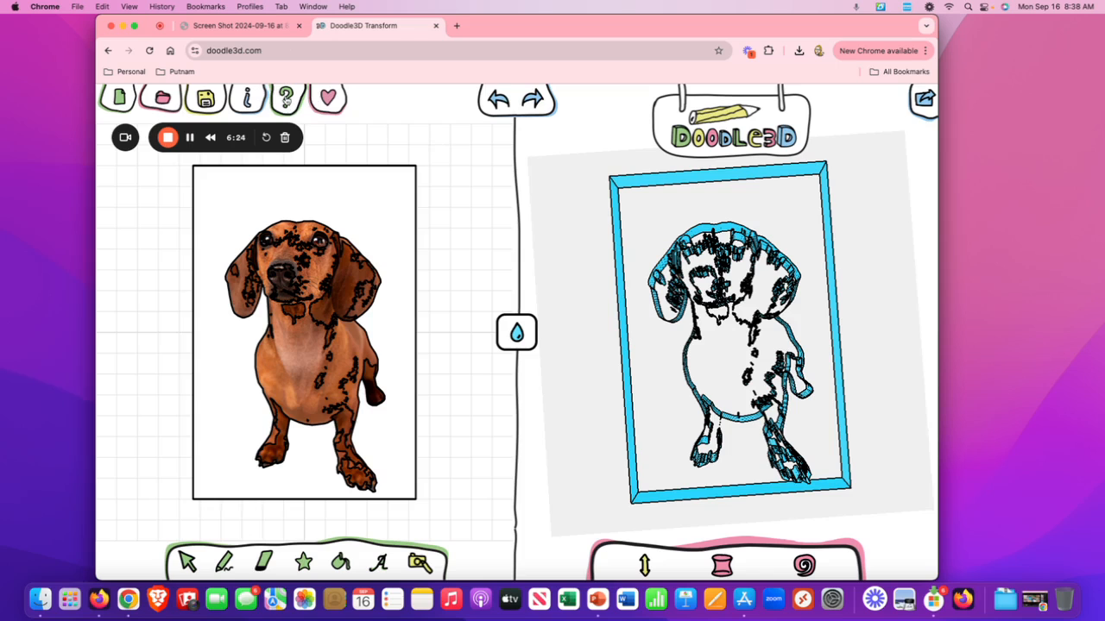
pyautogui.click(286, 99)
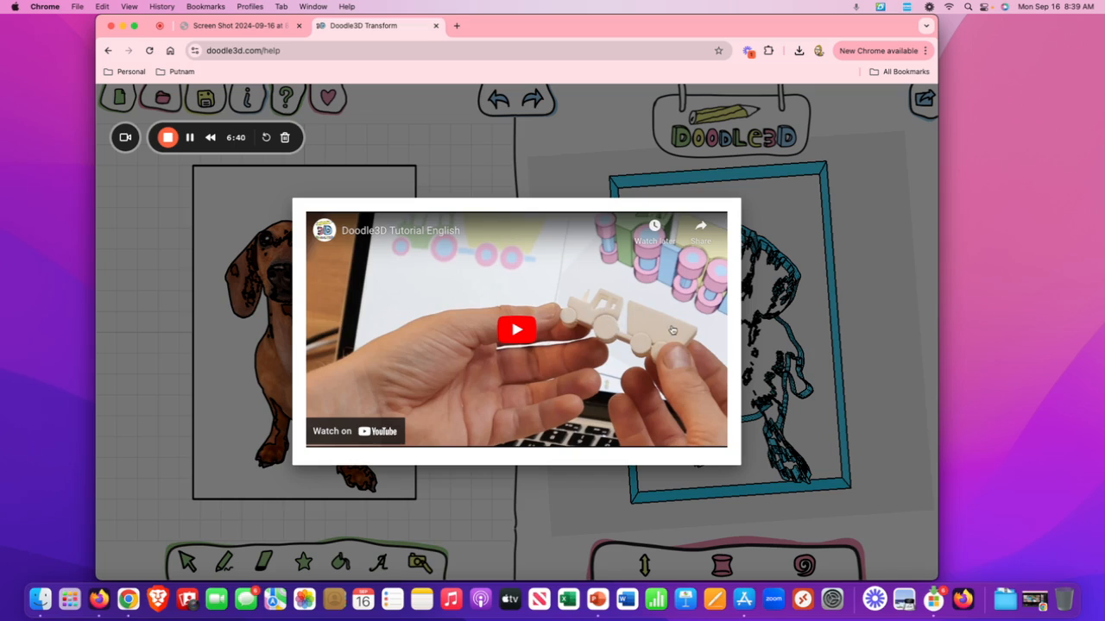
pyautogui.click(404, 140)
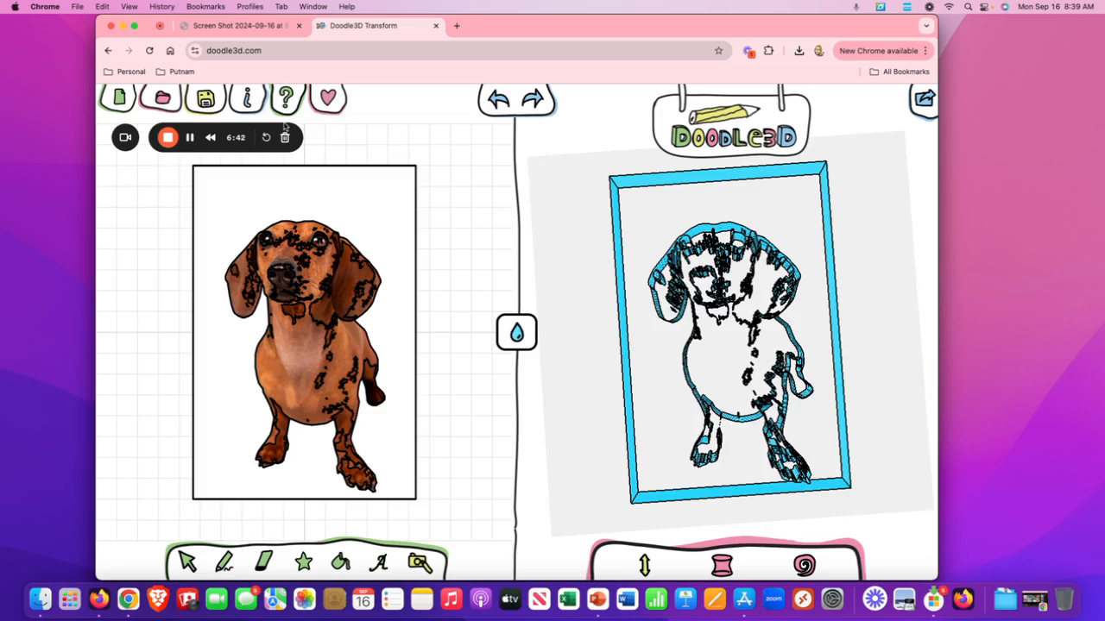
pyautogui.click(250, 98)
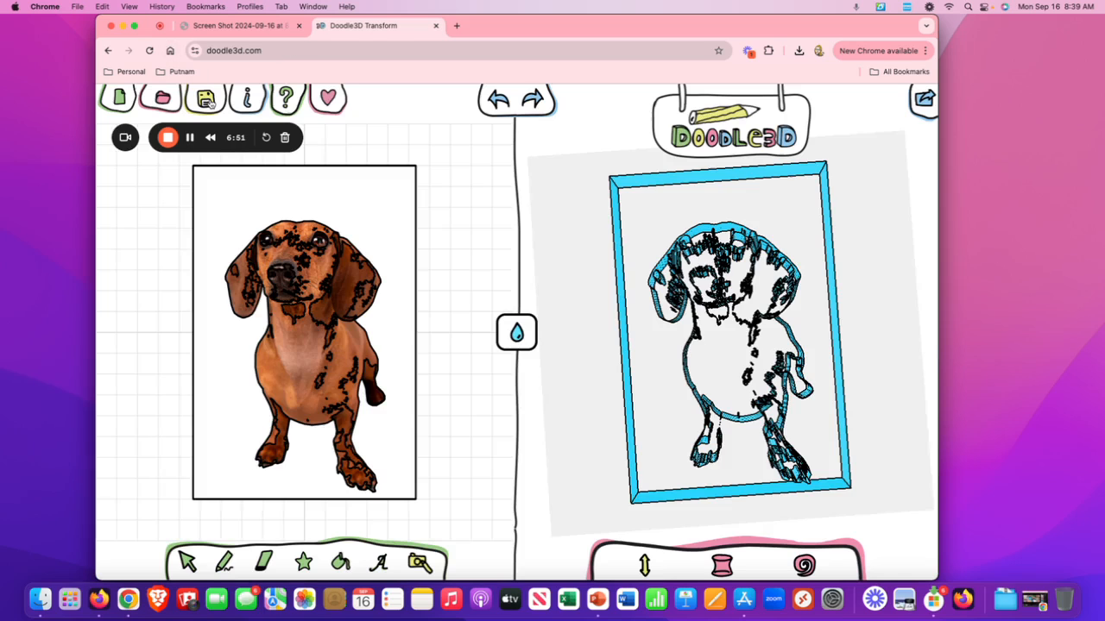
pyautogui.click(212, 101)
pyautogui.click(207, 100)
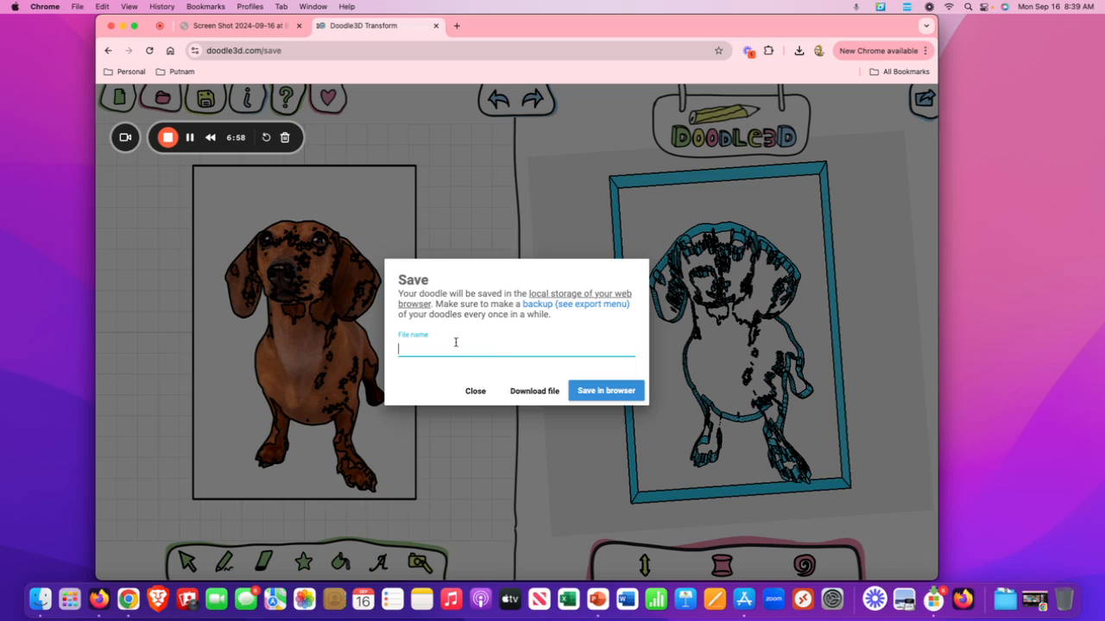
pyautogui.write('jkjk')
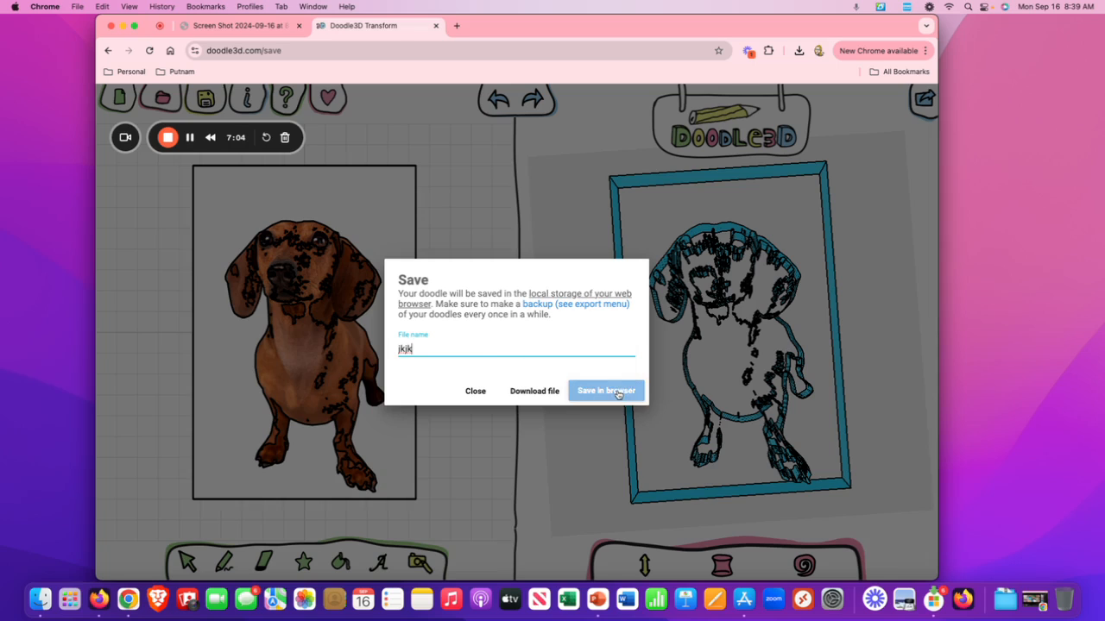
pyautogui.click(477, 391)
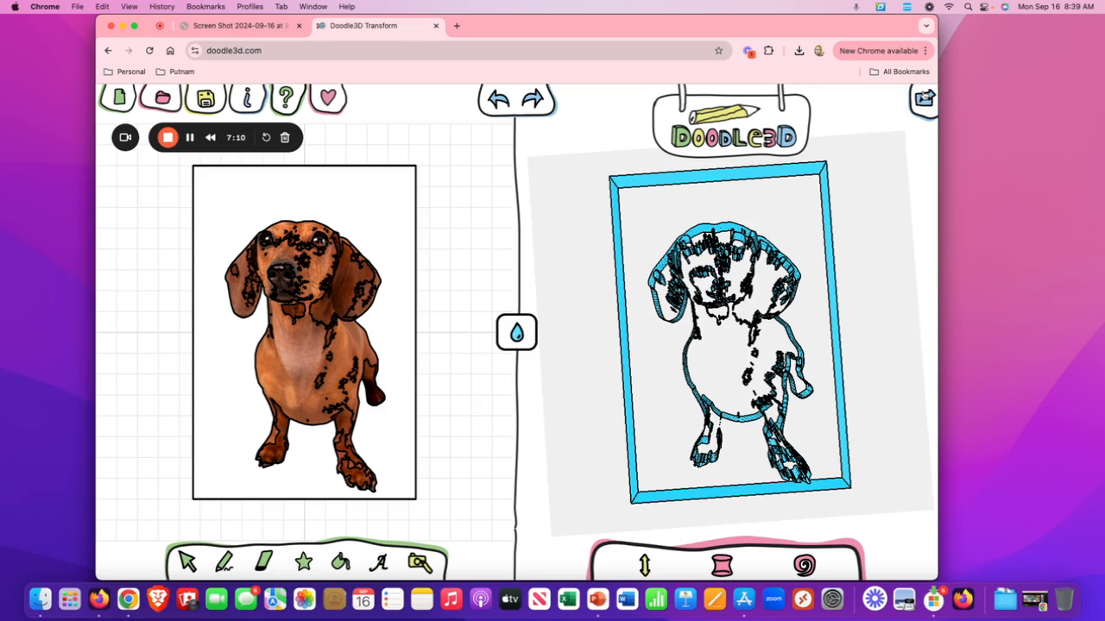
# Step: Open the list of export formats for the traced dog doodle
pyautogui.click(925, 98)
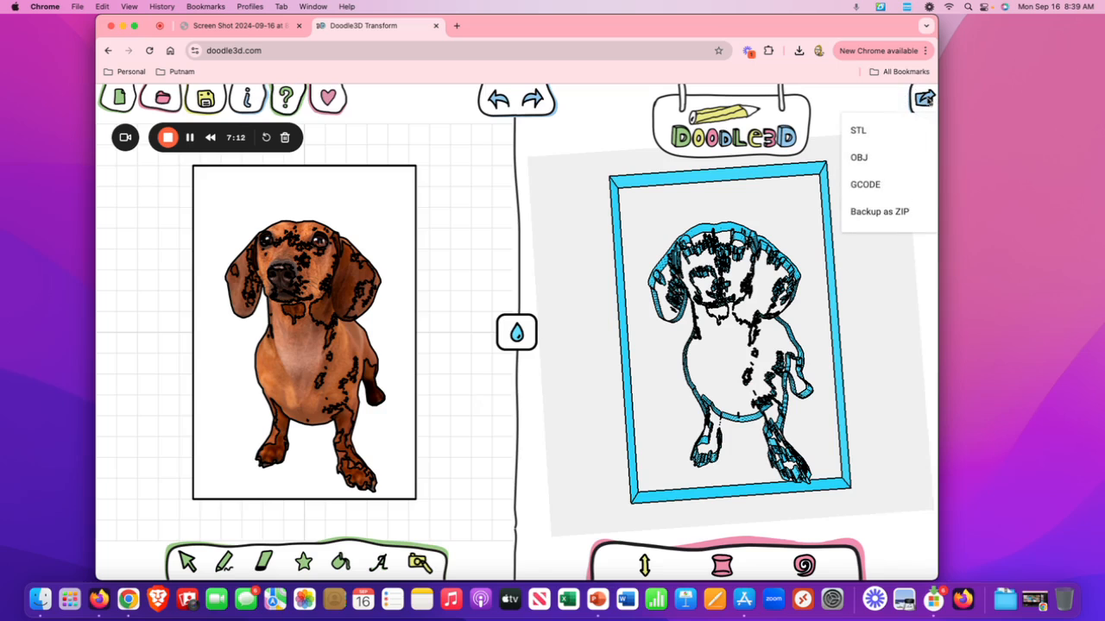